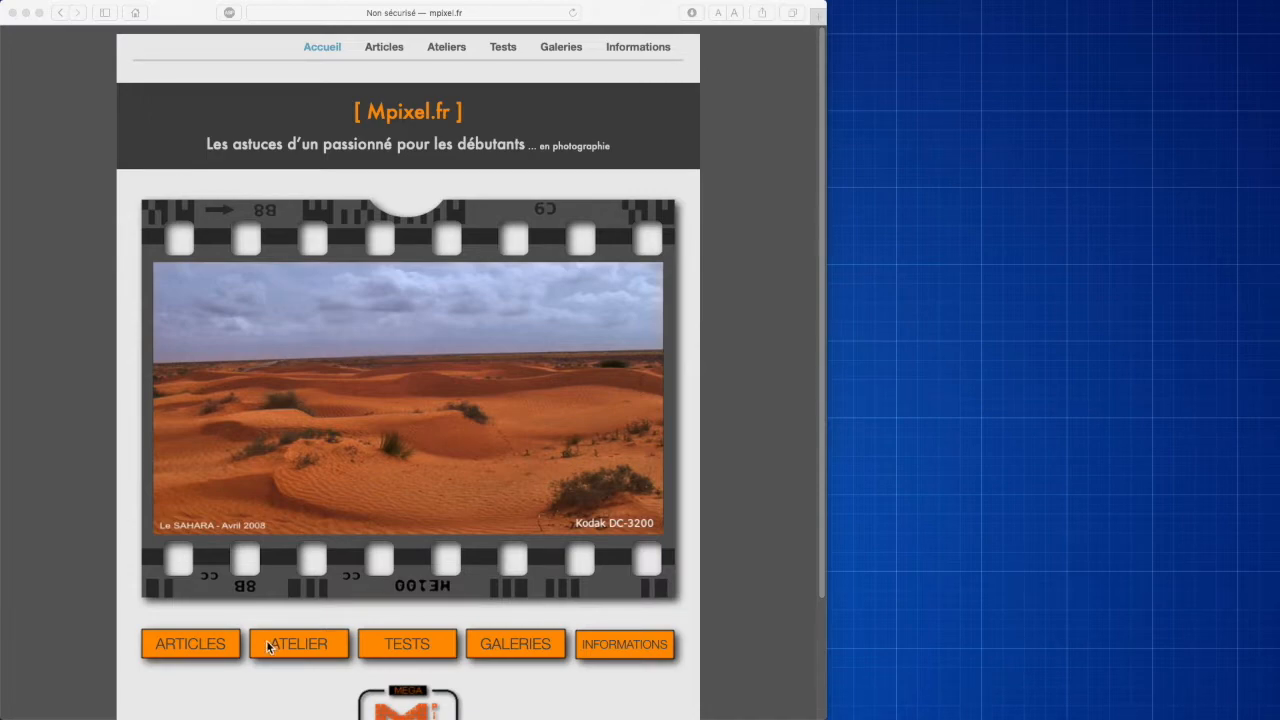
Step: Open the Articles section of mpixel.fr and open the night photography preparation article (3ème partie)
{"action": "left_click", "coordinate": [203, 647]}
{"action": "left_click", "coordinate": [203, 647]}
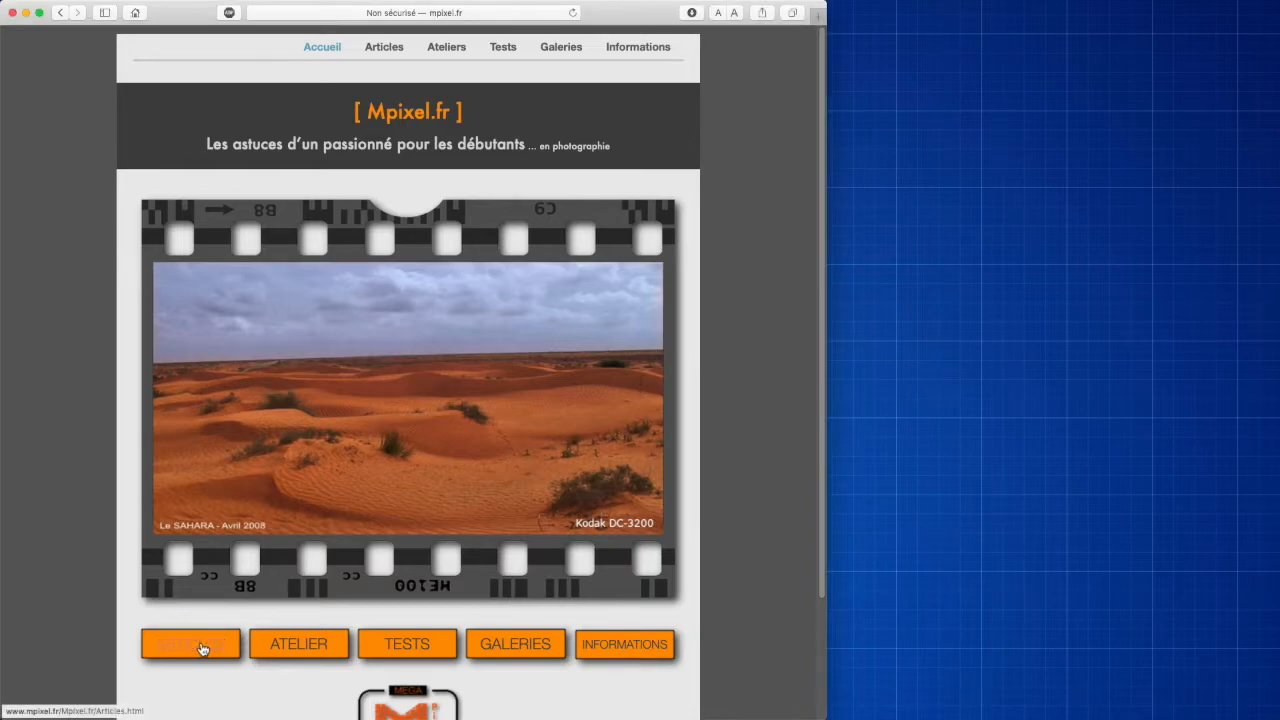
{"action": "scroll", "coordinate": [270, 645], "scroll_direction": "down", "scroll_amount": 2}
{"action": "scroll", "coordinate": [272, 636], "scroll_direction": "down", "scroll_amount": 1}
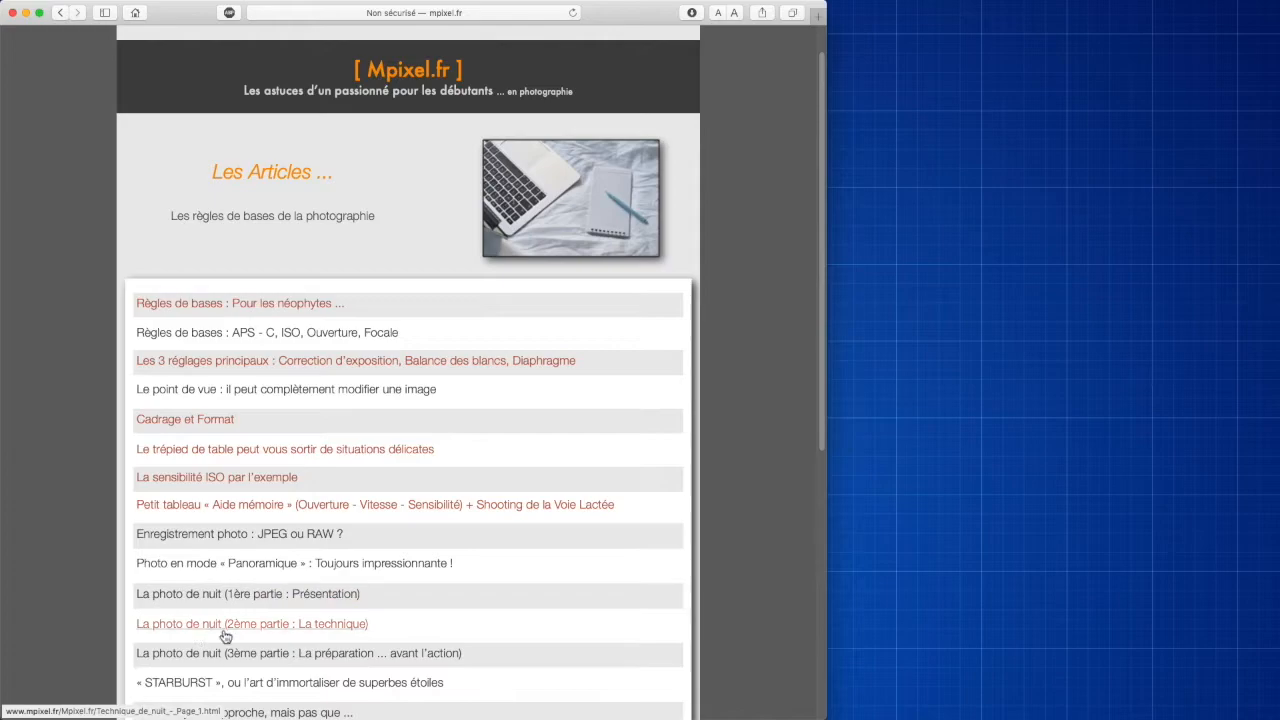
{"action": "left_click", "coordinate": [200, 655]}
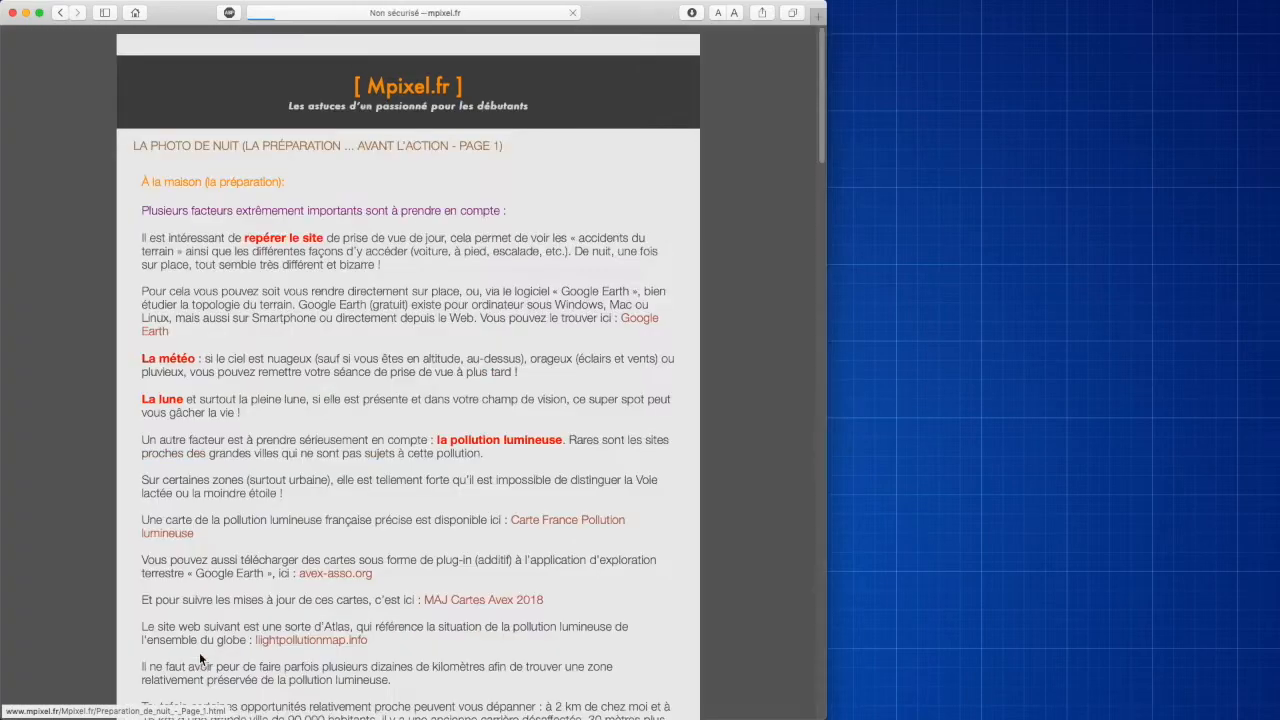
Step: Read through the first page of the article and continue to its second page
{"action": "scroll", "coordinate": [425, 499], "scroll_direction": "down", "scroll_amount": 5}
{"action": "scroll", "coordinate": [425, 499], "scroll_direction": "down", "scroll_amount": 20}
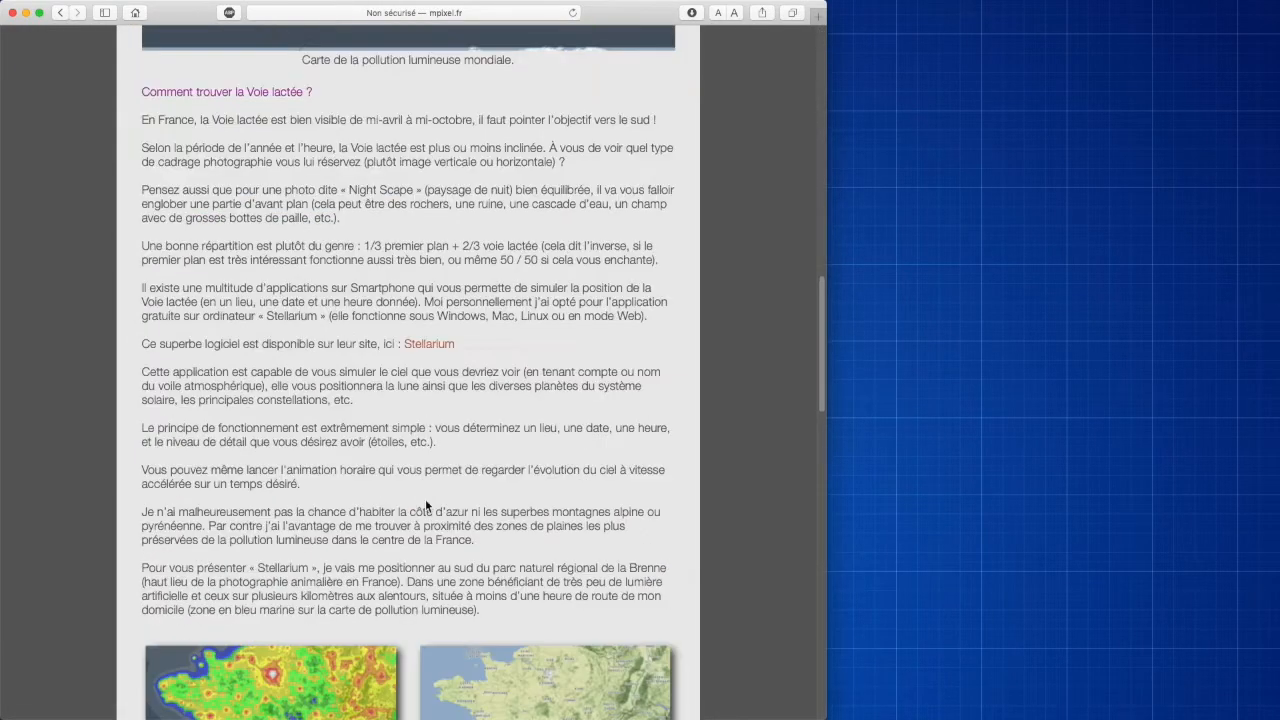
{"action": "scroll", "coordinate": [425, 505], "scroll_direction": "down", "scroll_amount": 1}
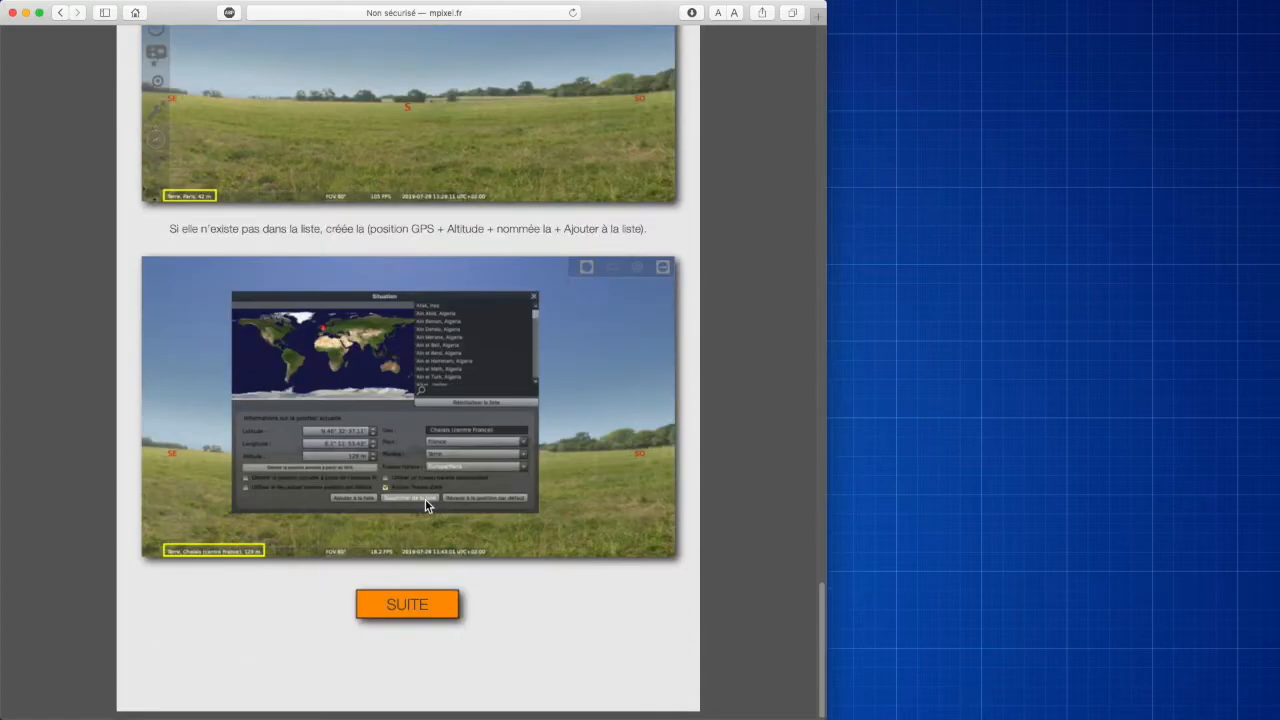
{"action": "left_click", "coordinate": [412, 605]}
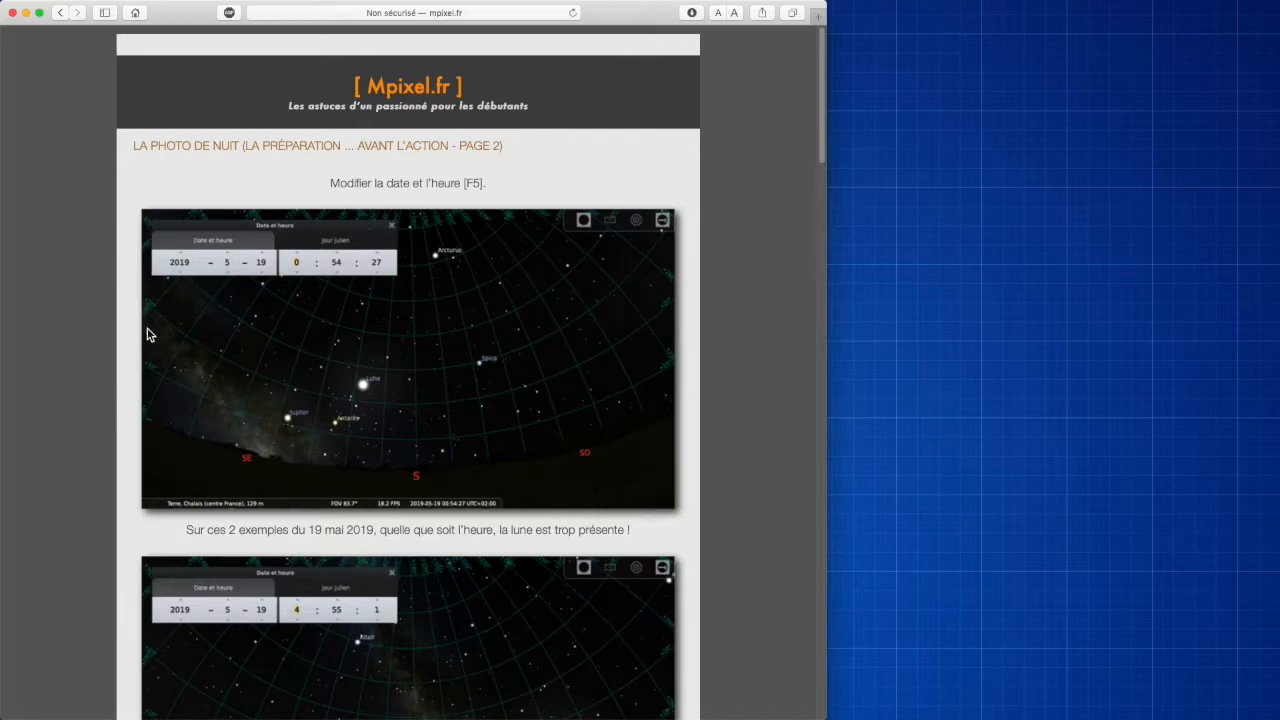
Step: Scroll through the article's second page and quickly preview the photo IMG_4181.JPG
{"action": "scroll", "coordinate": [400, 532], "scroll_direction": "down", "scroll_amount": 15}
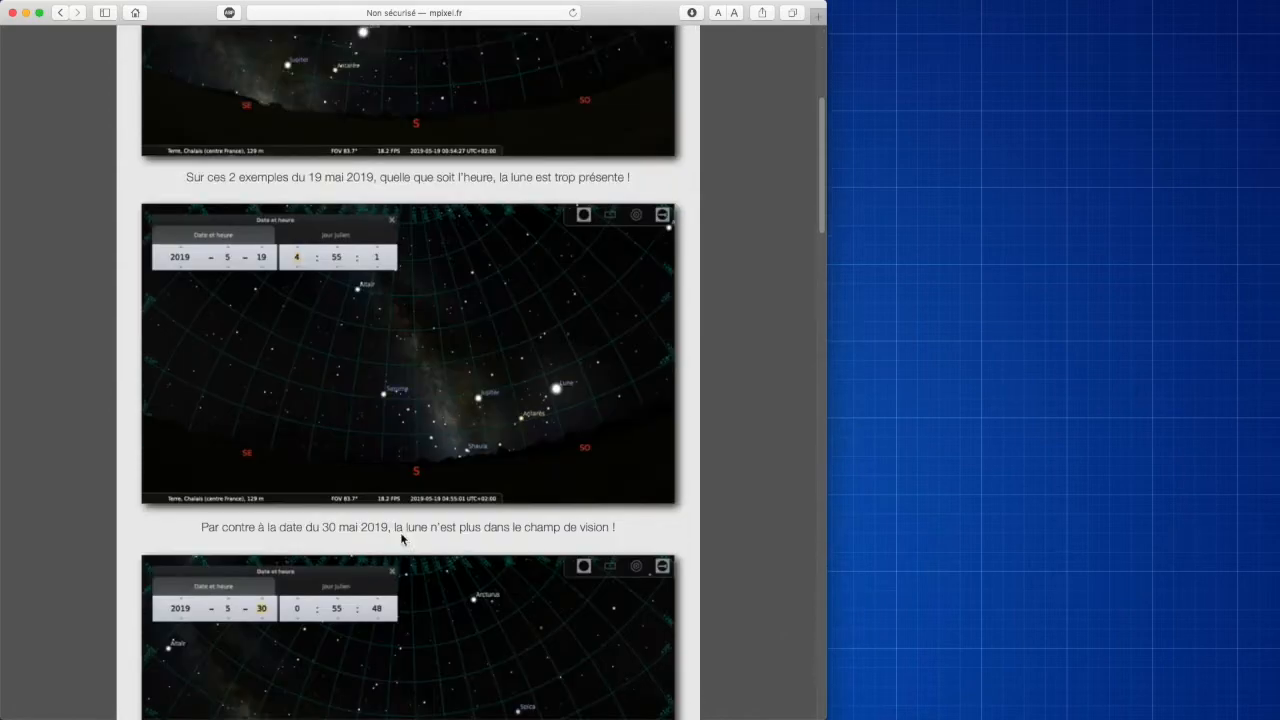
{"action": "scroll", "coordinate": [400, 537], "scroll_direction": "down", "scroll_amount": 12}
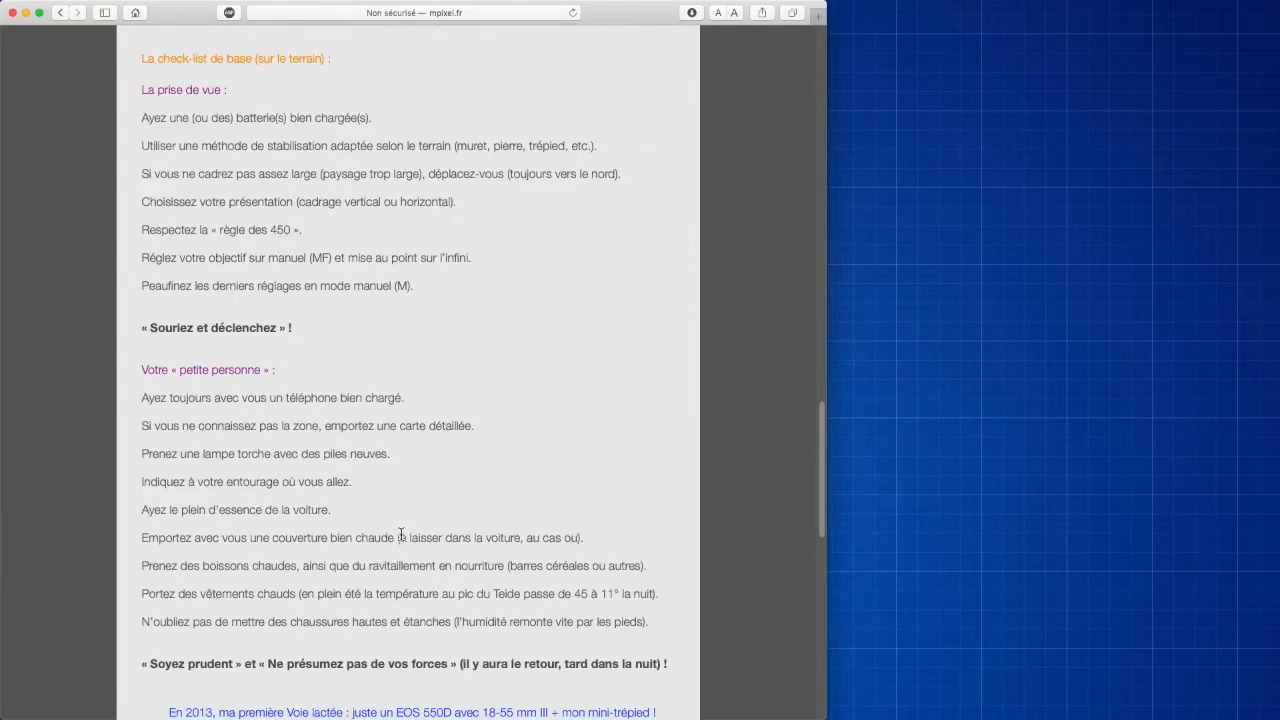
{"action": "scroll", "coordinate": [400, 538], "scroll_direction": "down", "scroll_amount": 4}
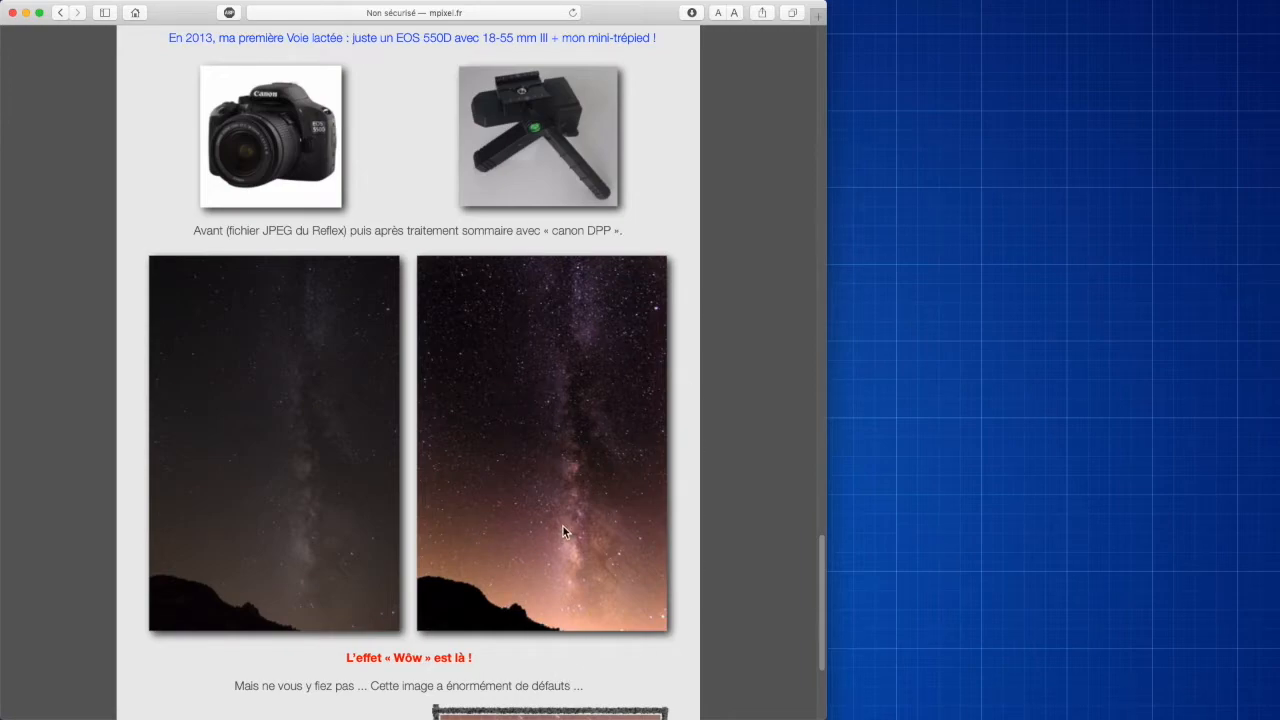
{"action": "scroll", "coordinate": [562, 529], "scroll_direction": "down", "scroll_amount": 2}
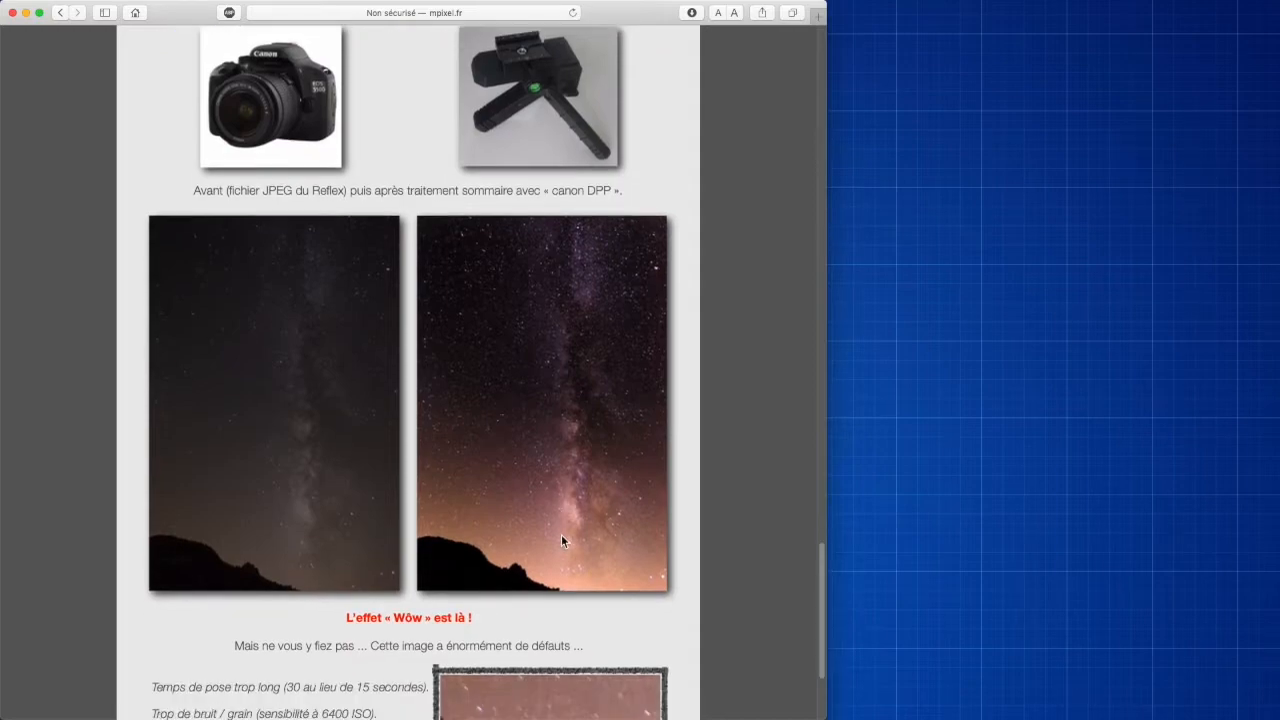
{"action": "scroll", "coordinate": [556, 535], "scroll_direction": "down", "scroll_amount": 1}
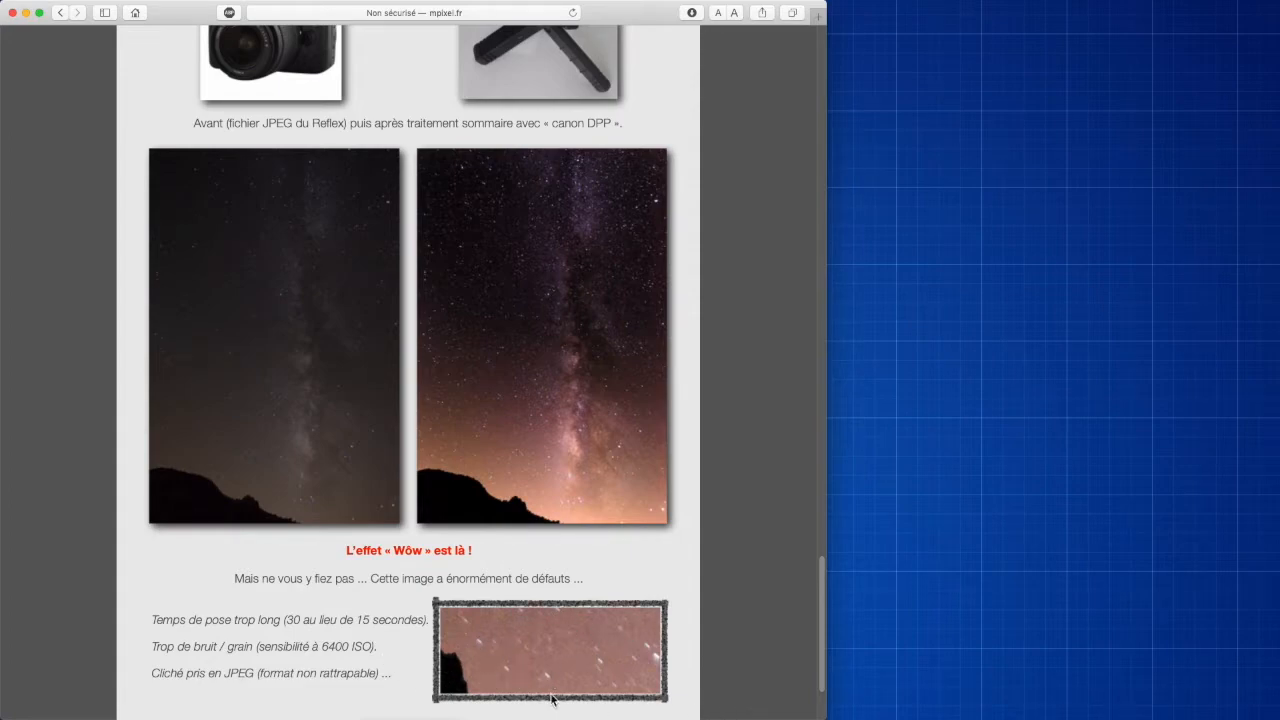
{"action": "scroll", "coordinate": [505, 634], "scroll_direction": "down", "scroll_amount": 3}
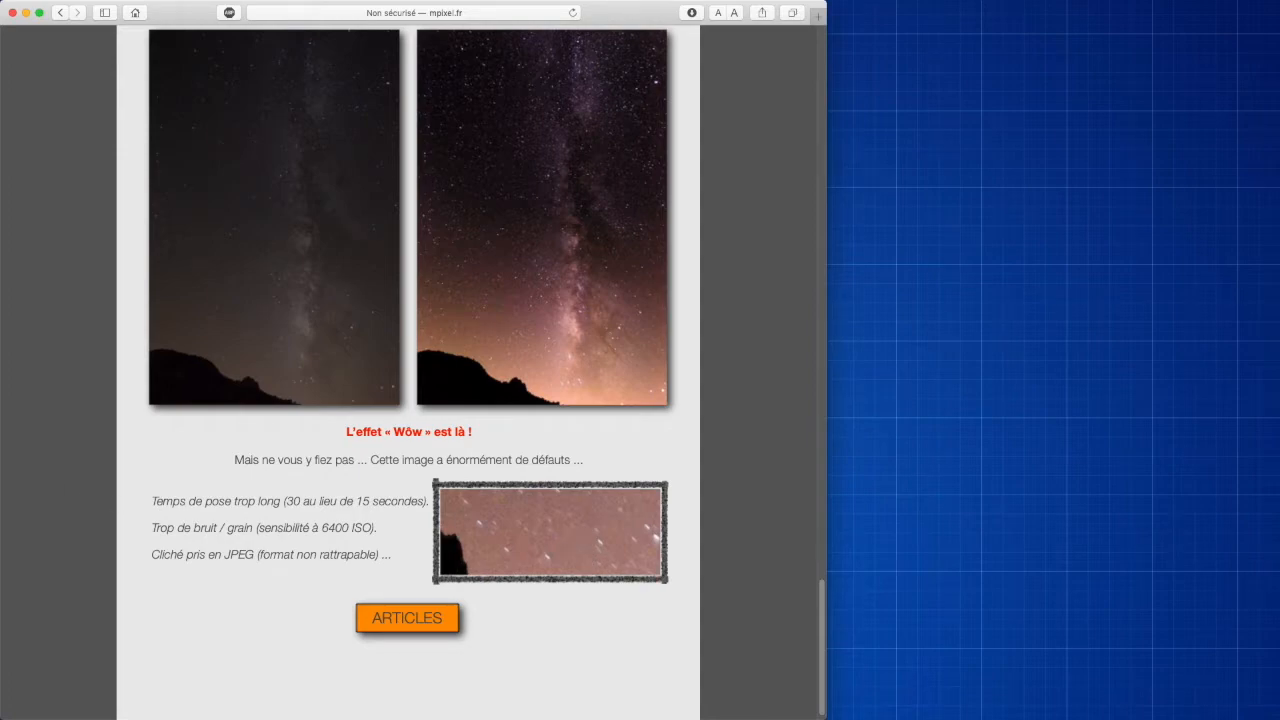
{"action": "key", "text": "space"}
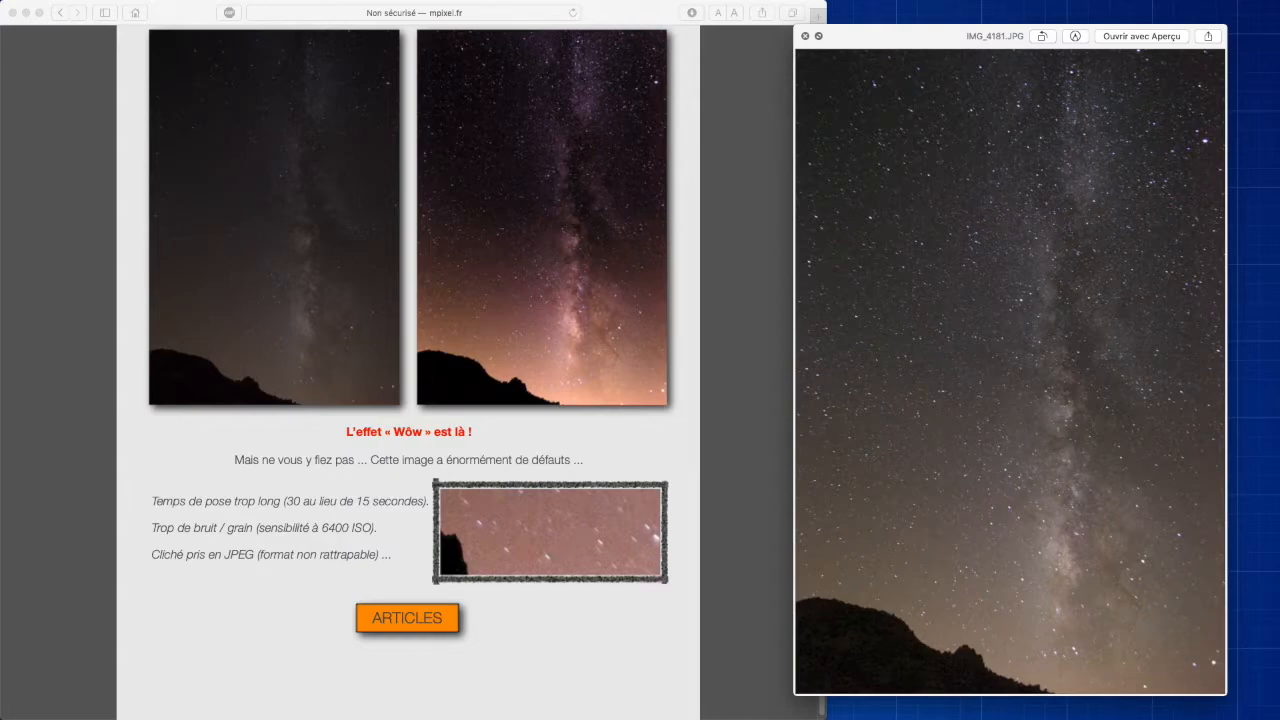
{"action": "key", "text": "space"}
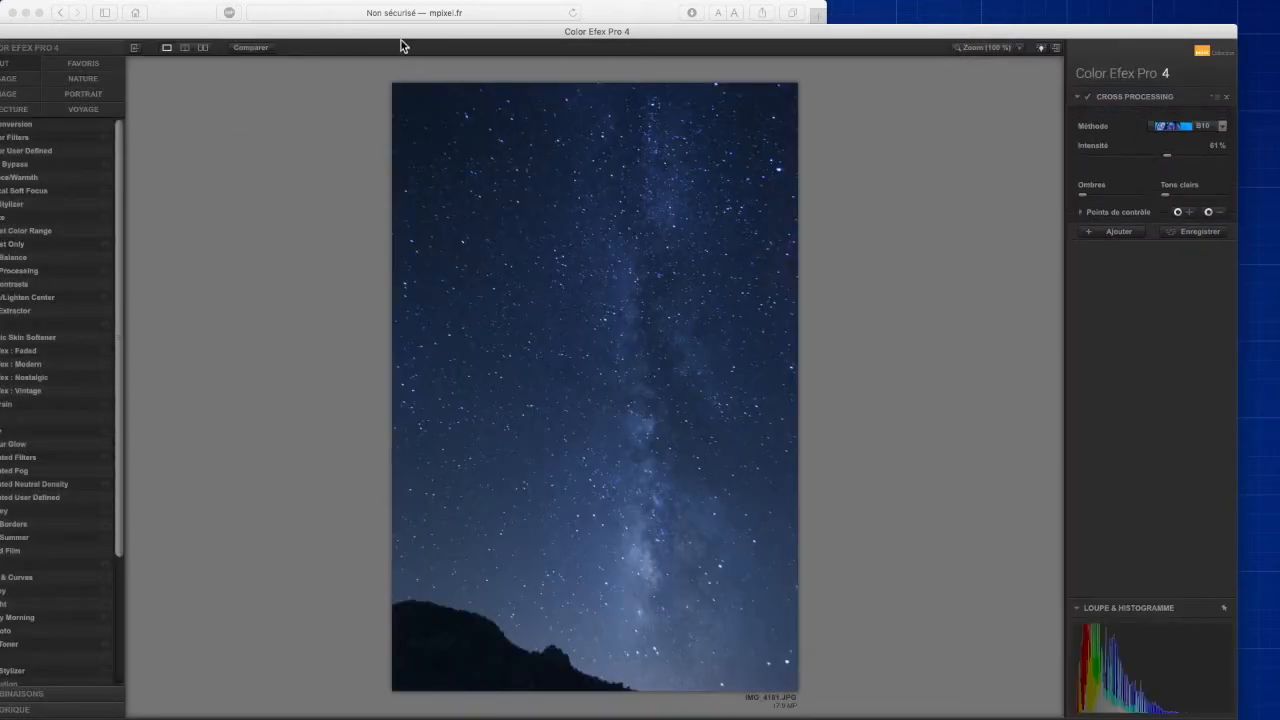
Step: Enlarge the Color Efex Pro 4 window and set the Cross Processing method to B10
{"action": "left_click_drag", "start_coordinate": [403, 37], "coordinate": [466, 7]}
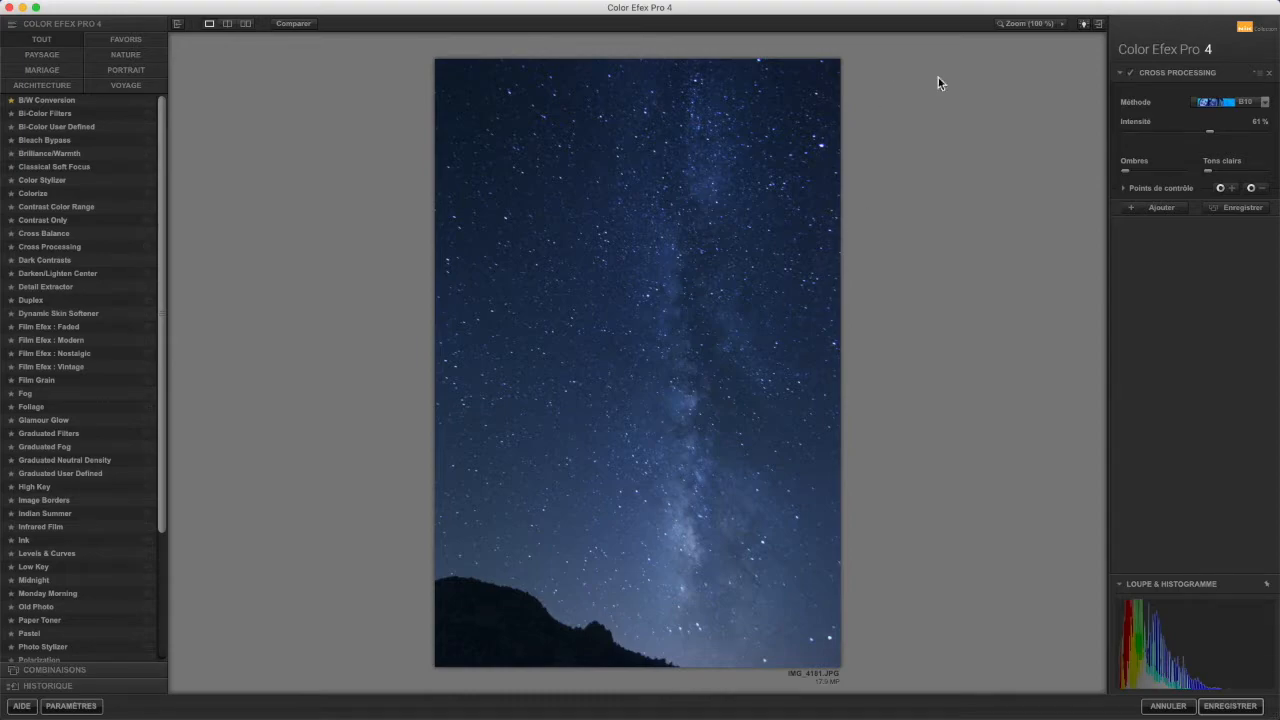
{"action": "left_click", "coordinate": [1266, 102]}
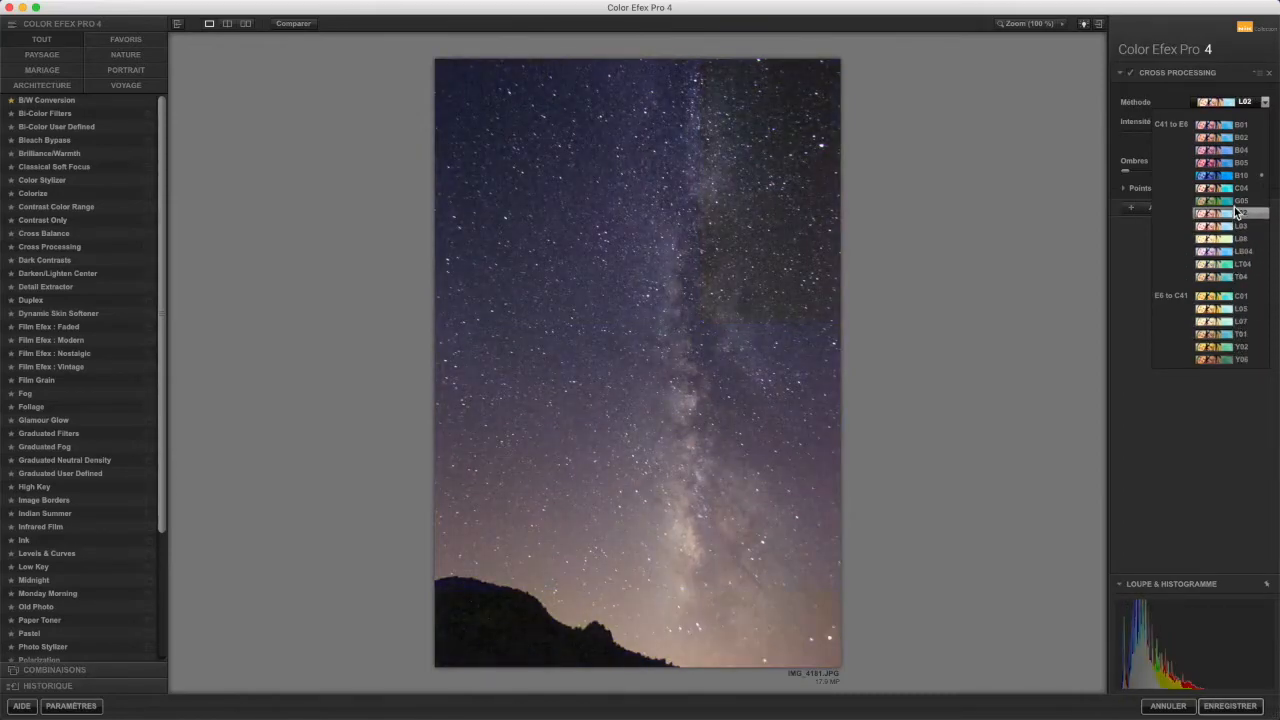
{"action": "left_click", "coordinate": [1234, 176]}
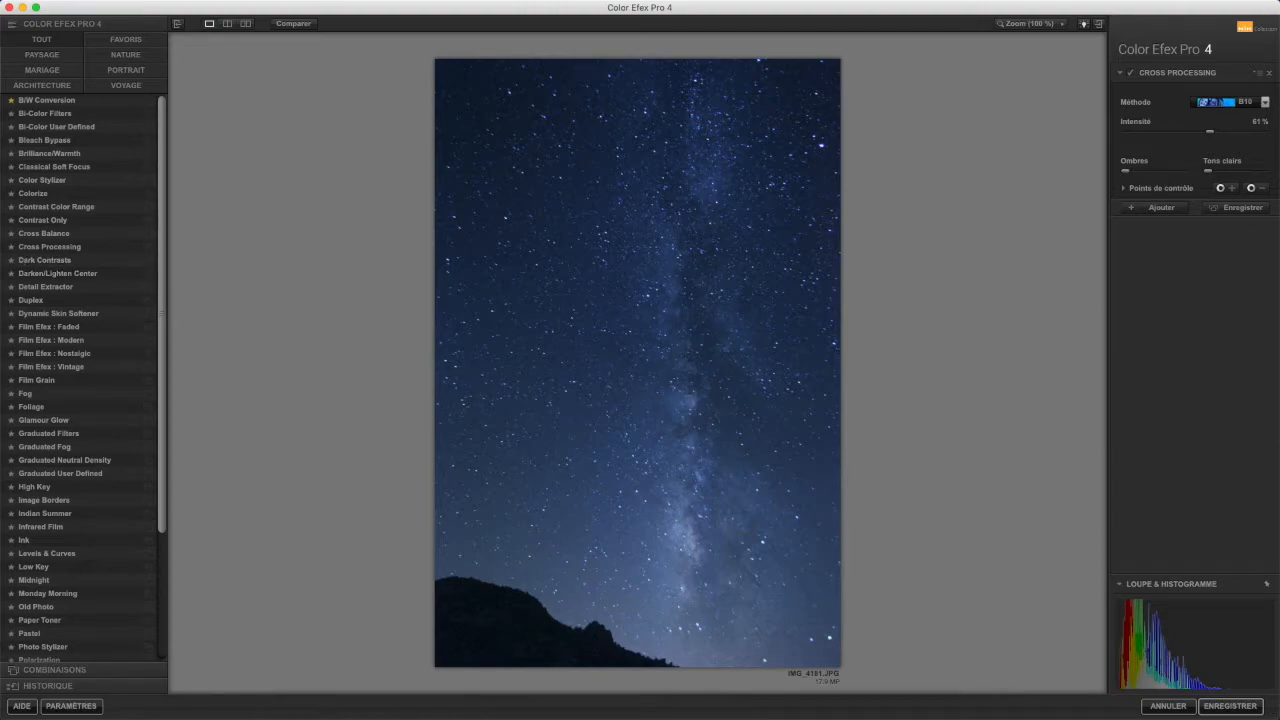
Step: Compare against the original photo and apply the Cross Processing filter to the image
{"action": "key", "text": "space"}
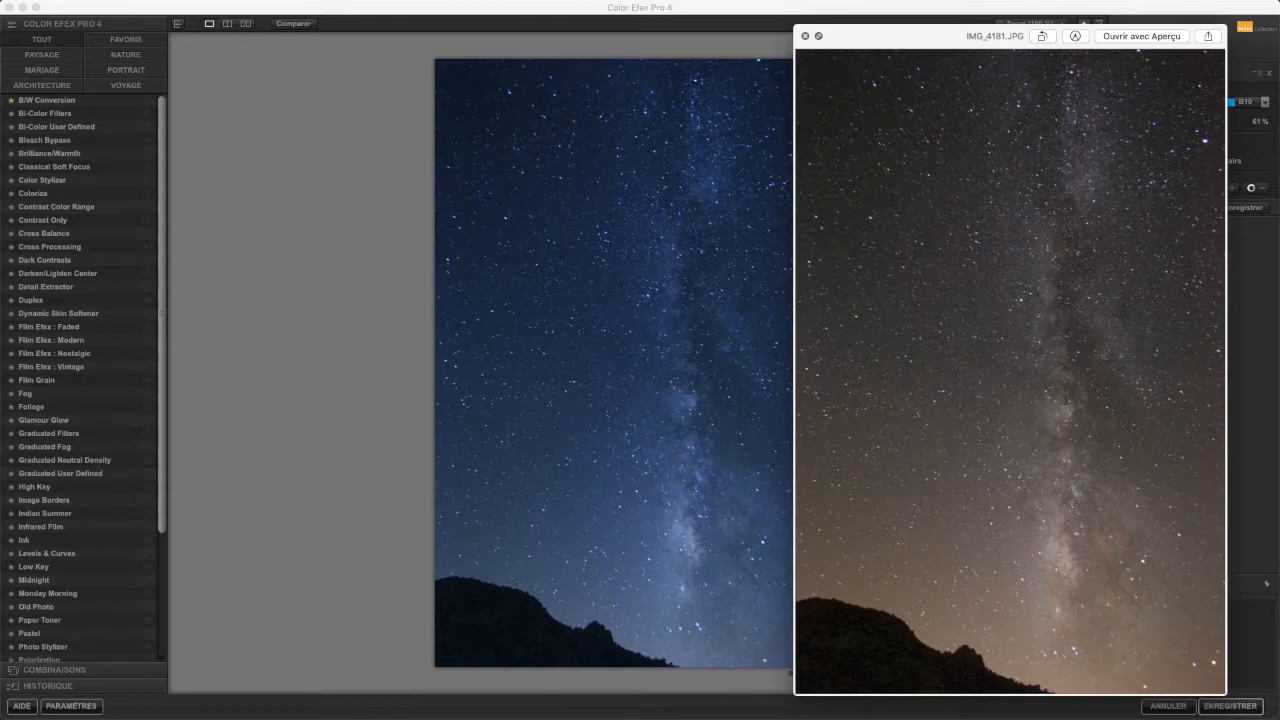
{"action": "key", "text": "space"}
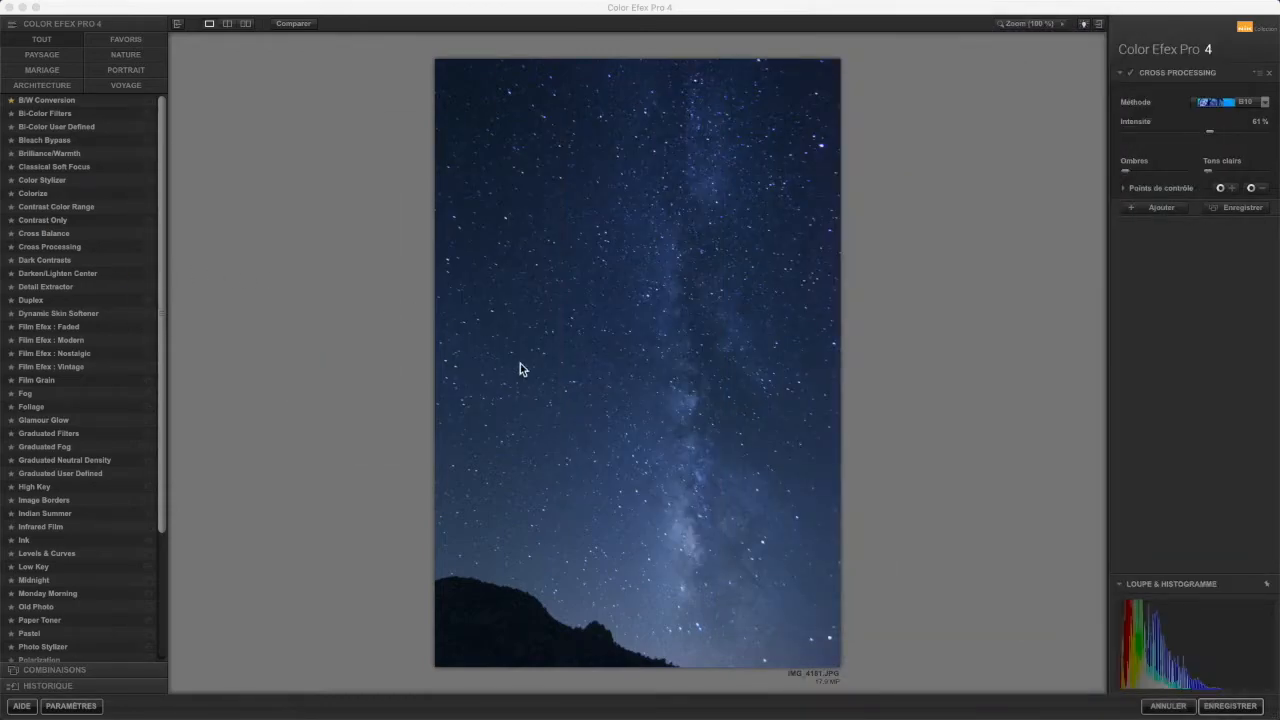
{"action": "left_click", "coordinate": [1006, 383]}
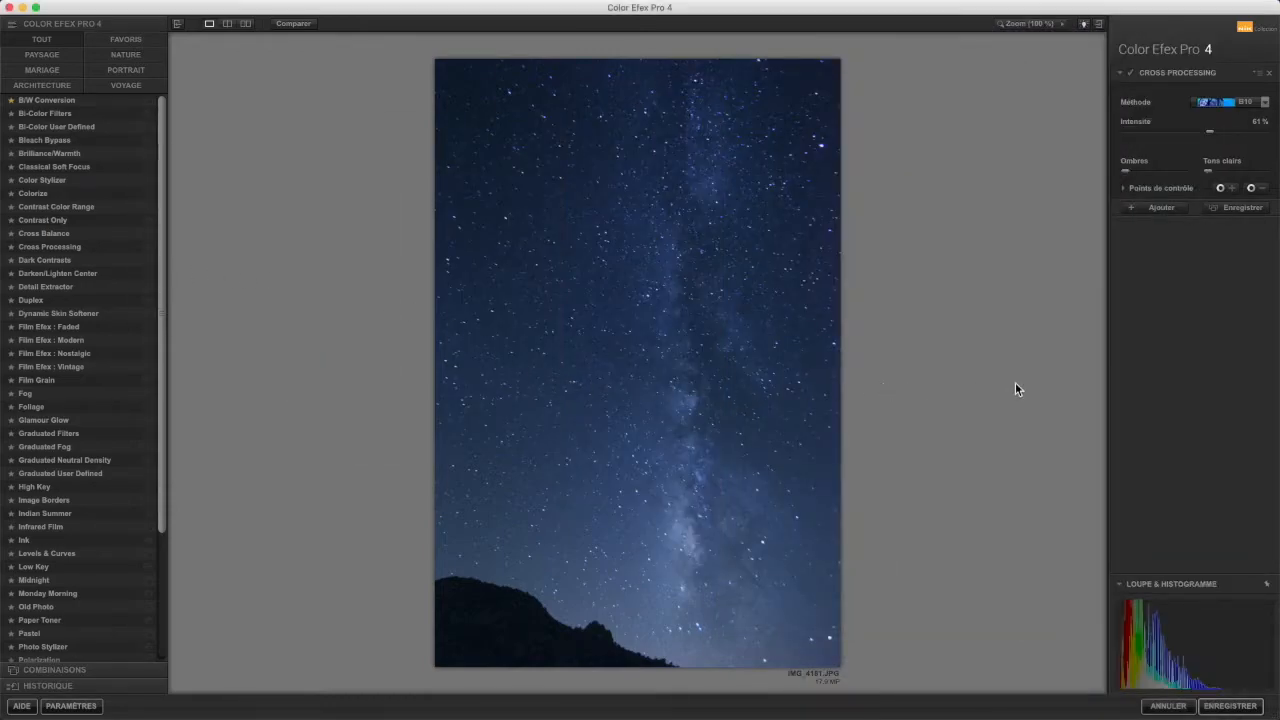
{"action": "left_click", "coordinate": [1232, 706]}
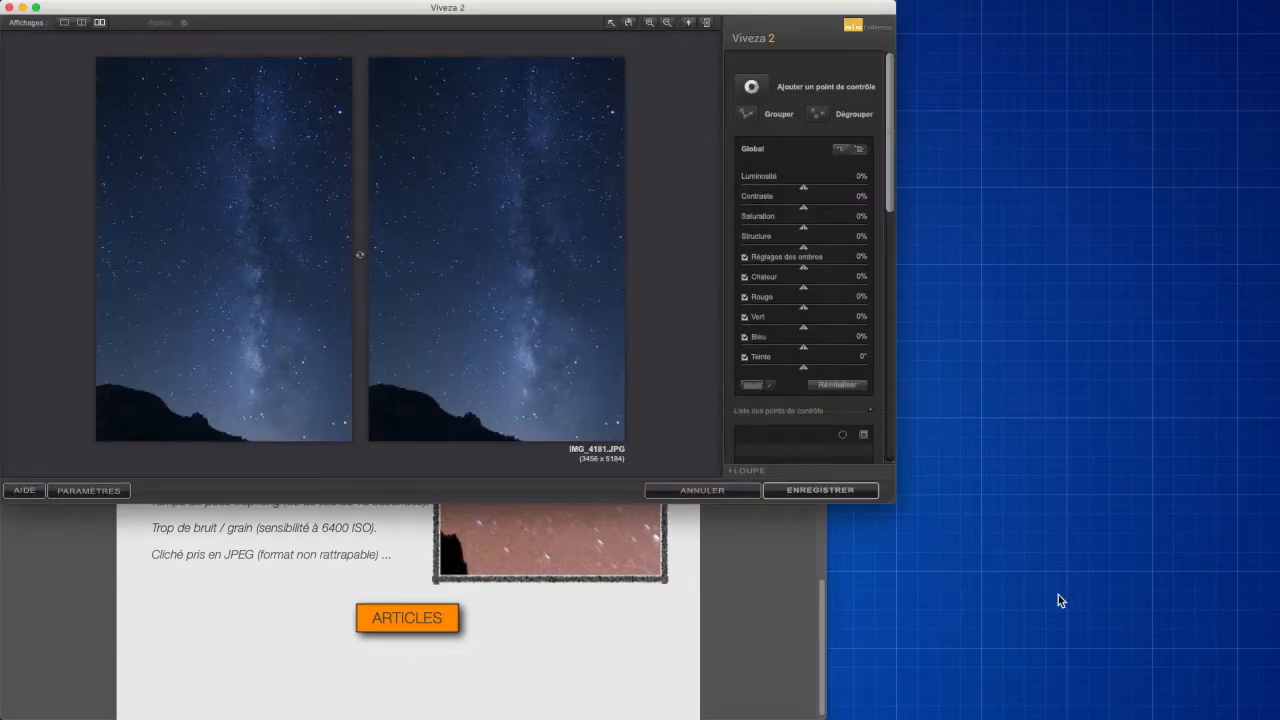
Step: Enlarge the Viveza 2 window and switch to the single-image view
{"action": "left_click_drag", "start_coordinate": [890, 502], "coordinate": [1278, 718]}
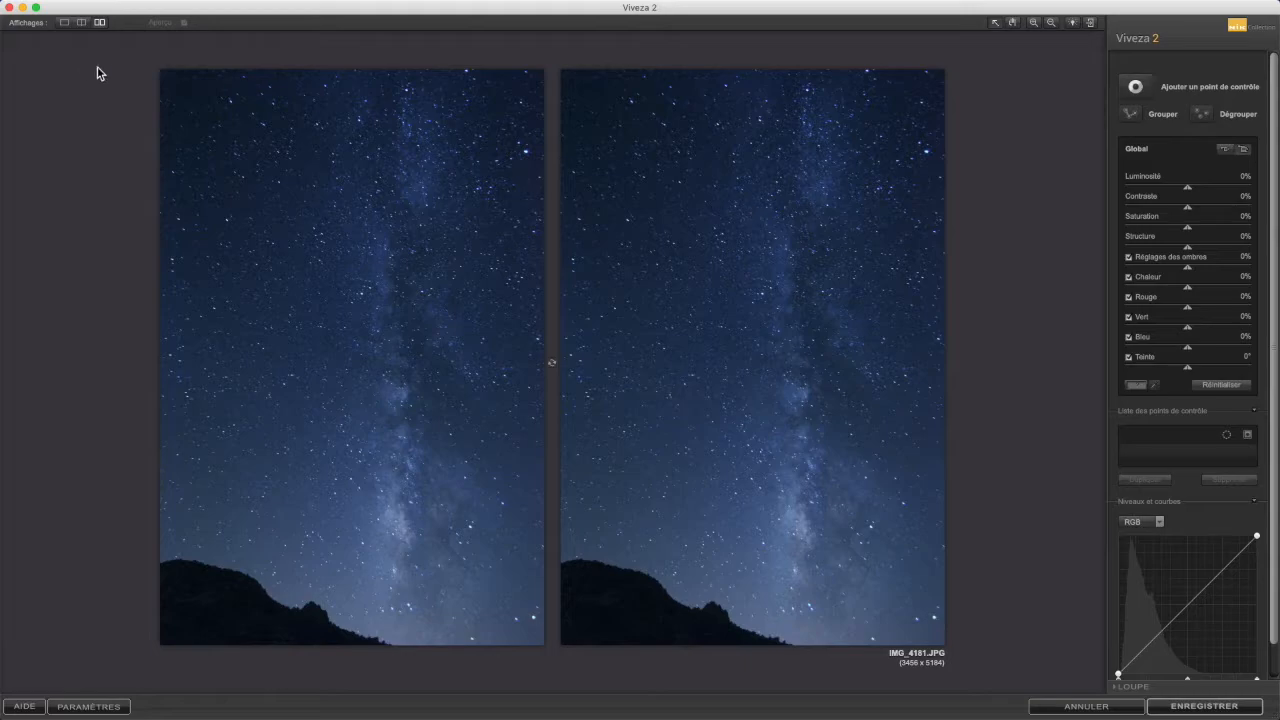
{"action": "left_click", "coordinate": [62, 24]}
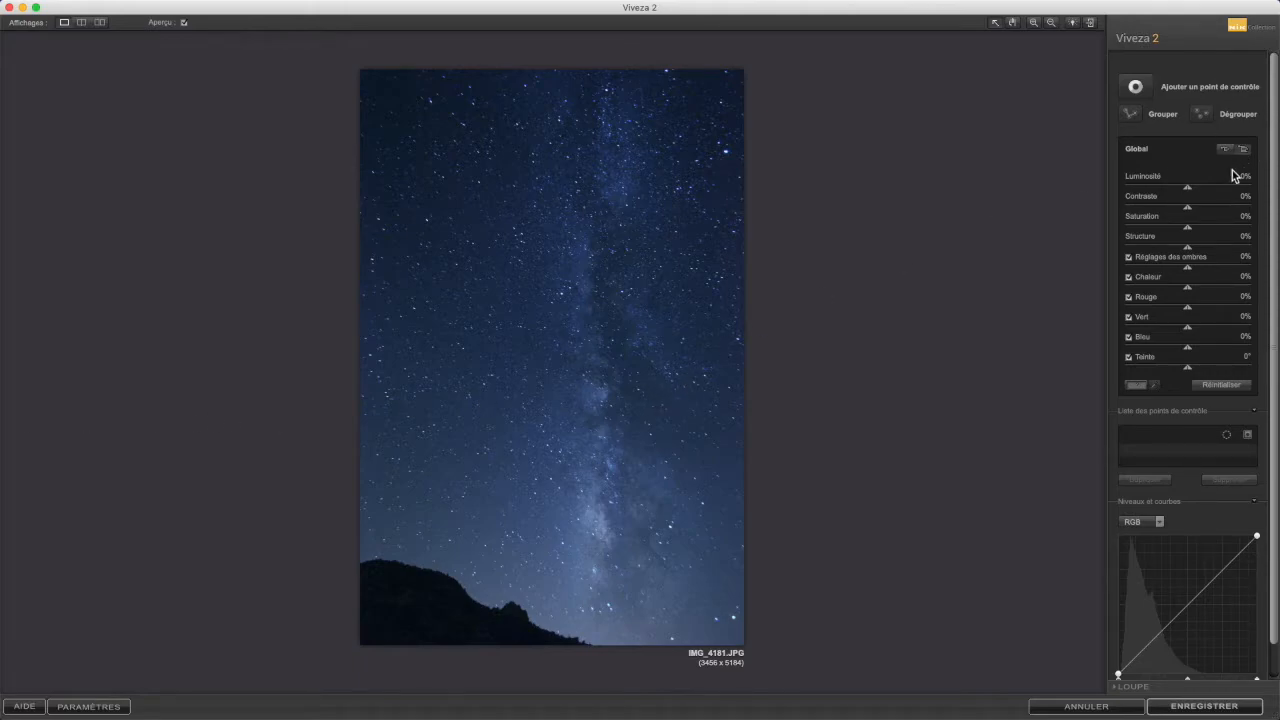
Step: Set the global contrast to 13% and the structure to 32%, keeping saturation at 0%
{"action": "left_click_drag", "start_coordinate": [1190, 211], "coordinate": [1198, 211]}
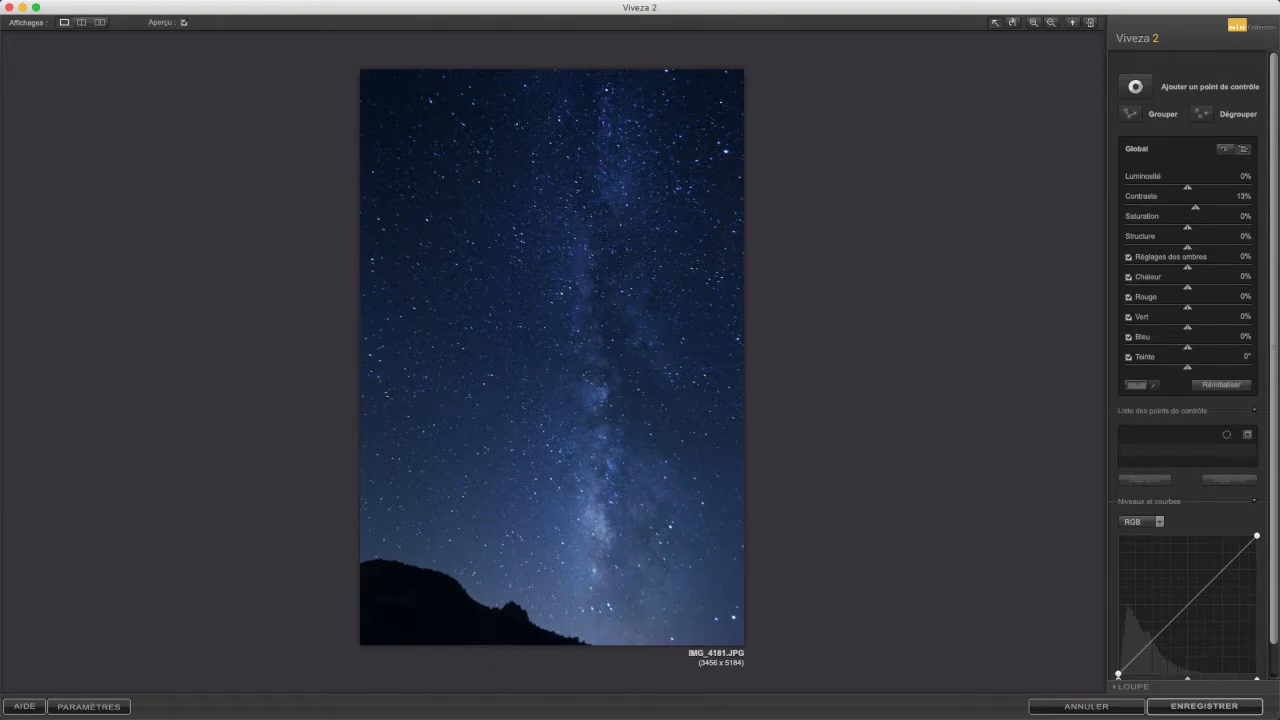
{"action": "mouse_move", "coordinate": [1189, 230]}
{"action": "left_mouse_down"}
{"action": "mouse_move", "coordinate": [1146, 235]}
{"action": "mouse_move", "coordinate": [1229, 234]}
{"action": "mouse_move", "coordinate": [1206, 230]}
{"action": "left_mouse_up"}
{"action": "double_click", "coordinate": [1205, 230]}
{"action": "left_click_drag", "start_coordinate": [1188, 250], "coordinate": [1209, 253]}
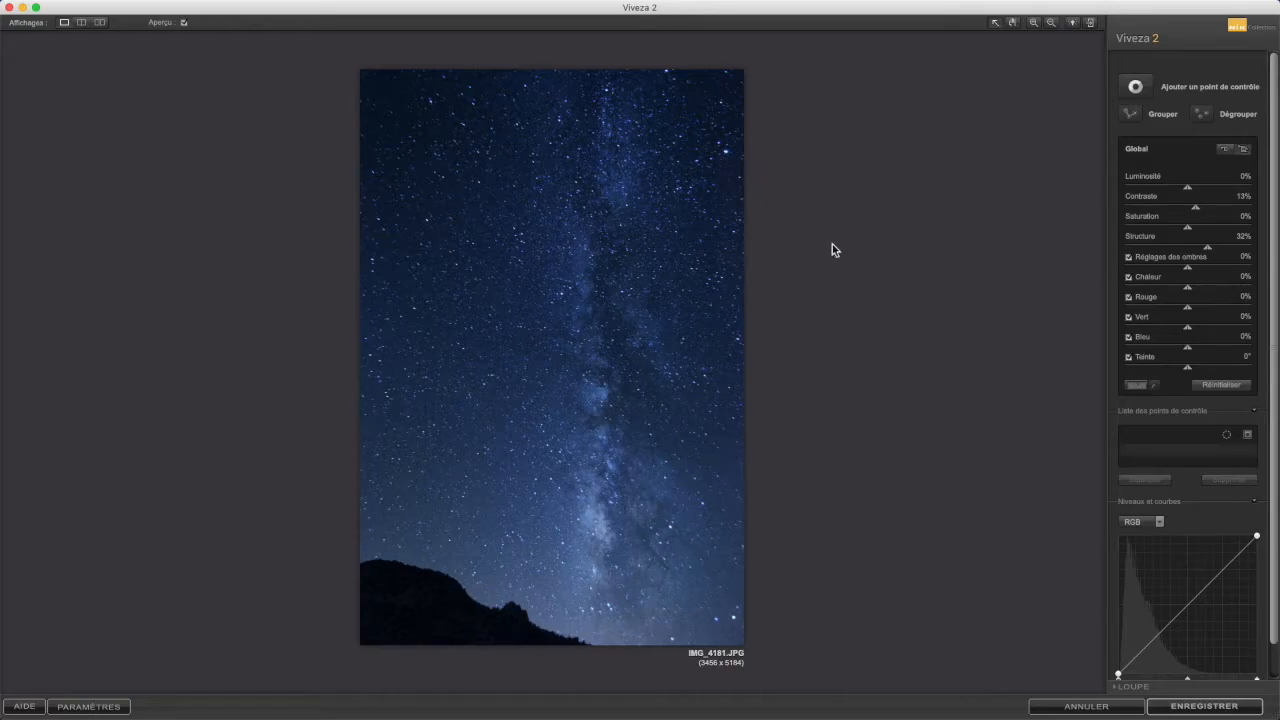
Step: Add a color control point at the top of the Milky Way
{"action": "left_click", "coordinate": [1137, 88]}
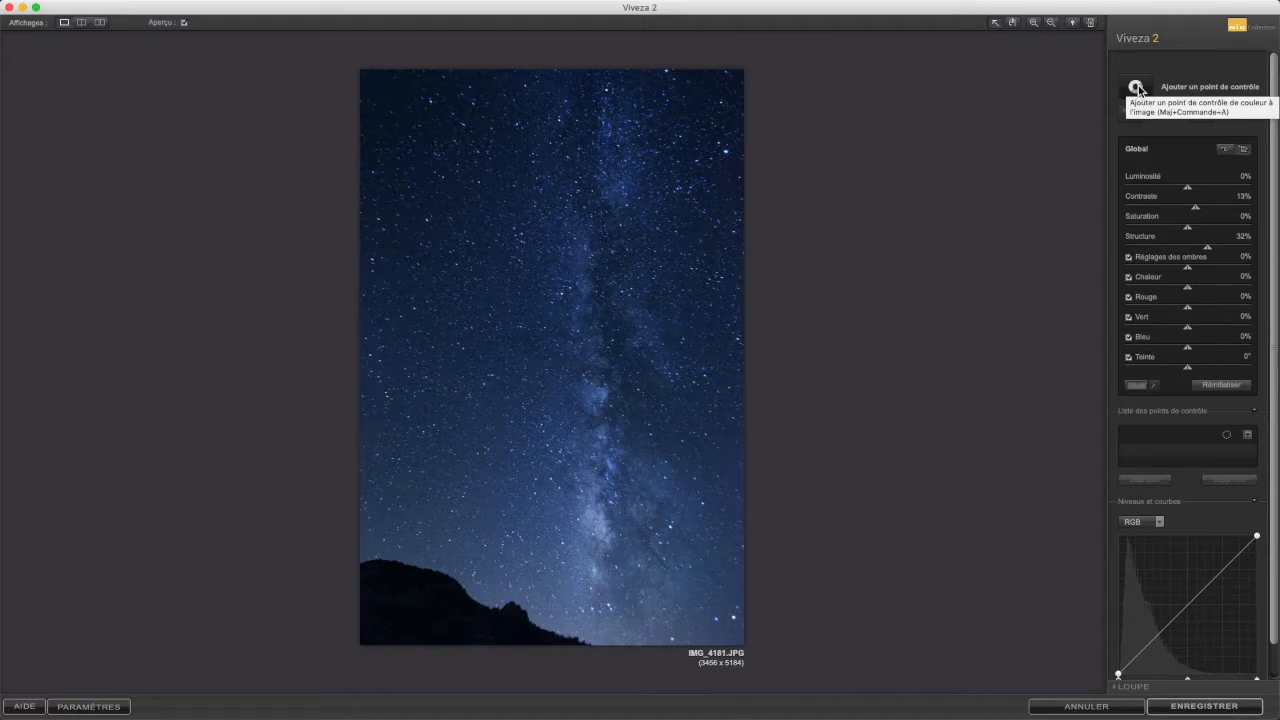
{"action": "left_click", "coordinate": [1138, 89]}
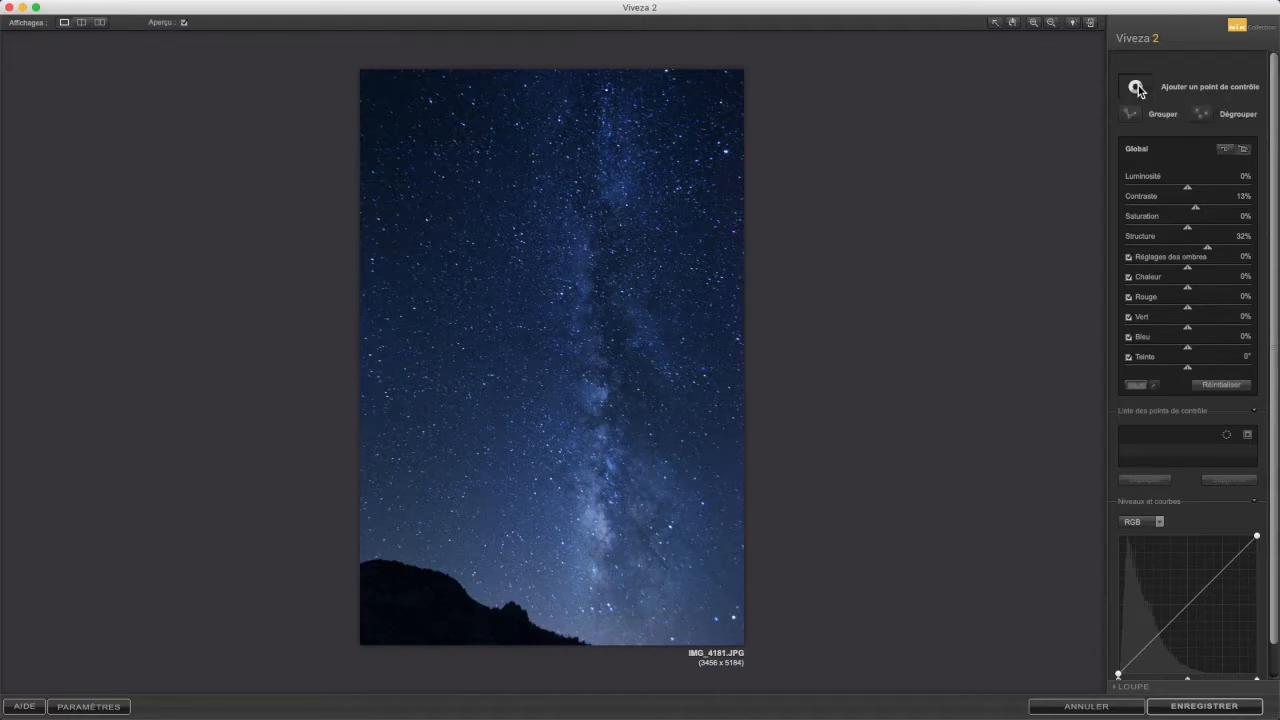
{"action": "left_click", "coordinate": [581, 94]}
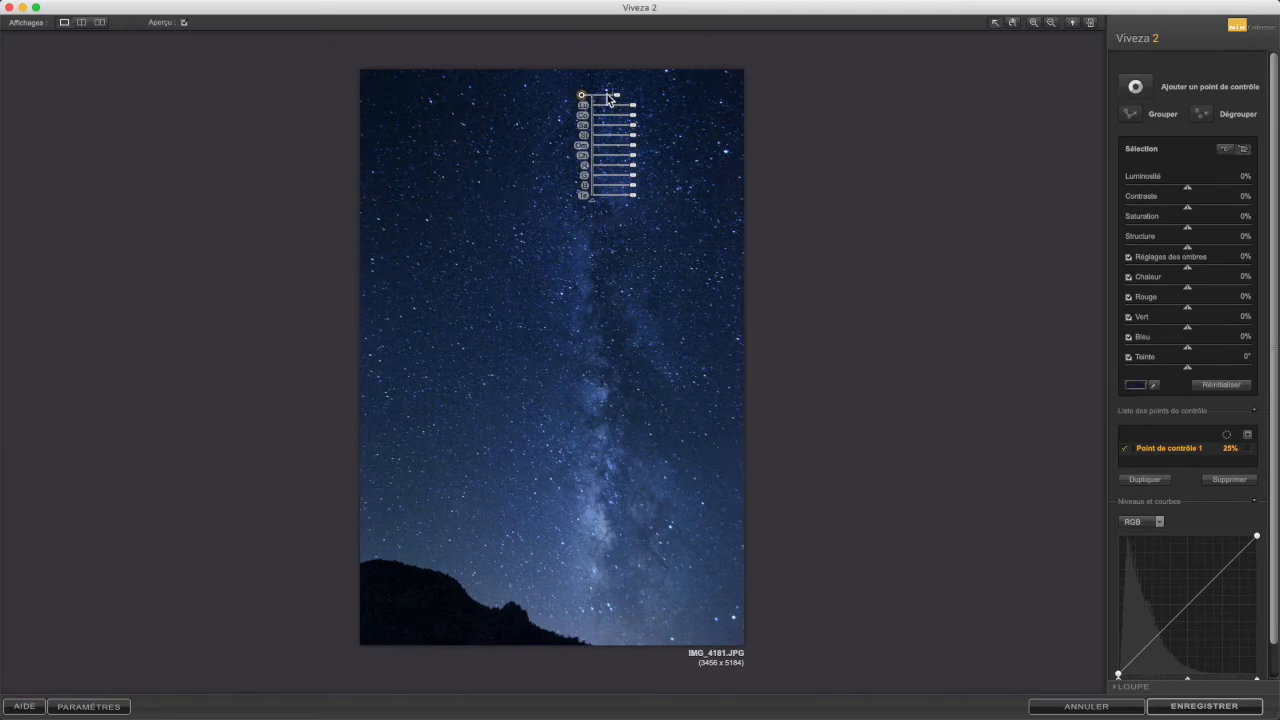
{"action": "mouse_move", "coordinate": [619, 100]}
{"action": "left_click_drag", "start_coordinate": [619, 100], "coordinate": [612, 101]}
Step: Add four more control points spaced down the Milky Way's core below the first one
{"action": "key", "text": "shift+super+a"}
{"action": "left_click", "coordinate": [593, 170]}
{"action": "left_click_drag", "start_coordinate": [594, 174], "coordinate": [588, 148]}
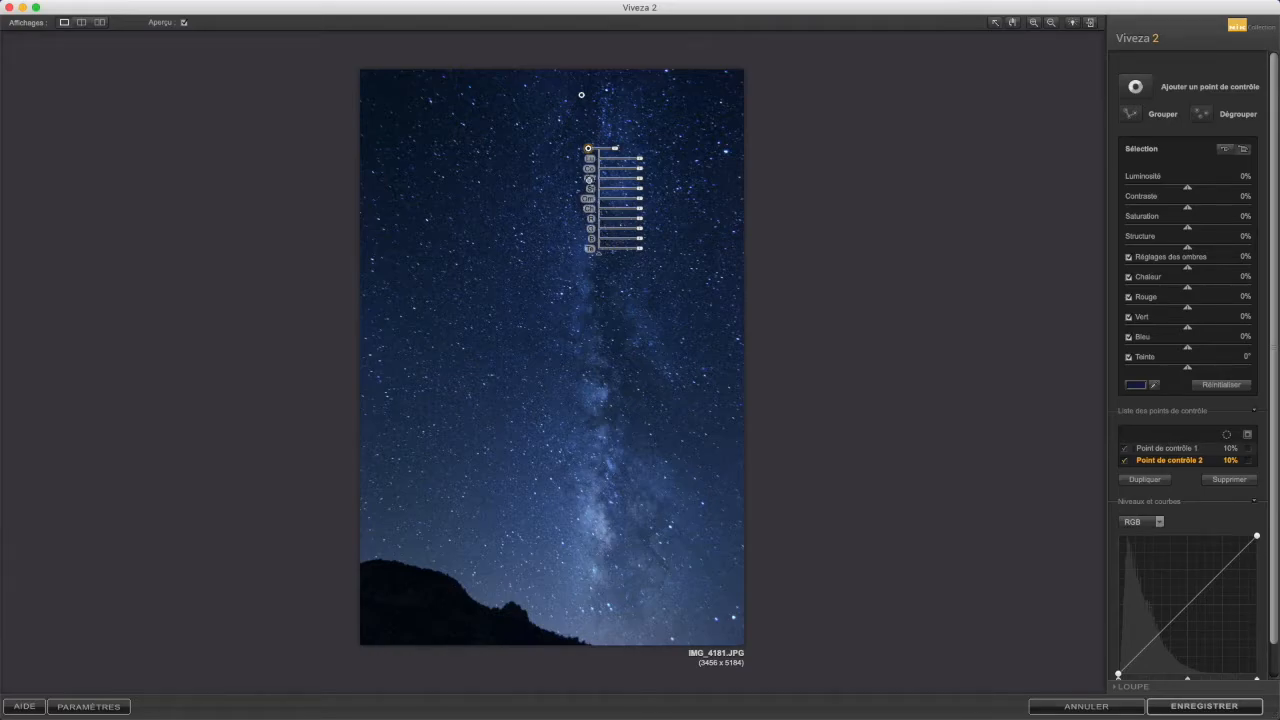
{"action": "left_click", "coordinate": [594, 203]}
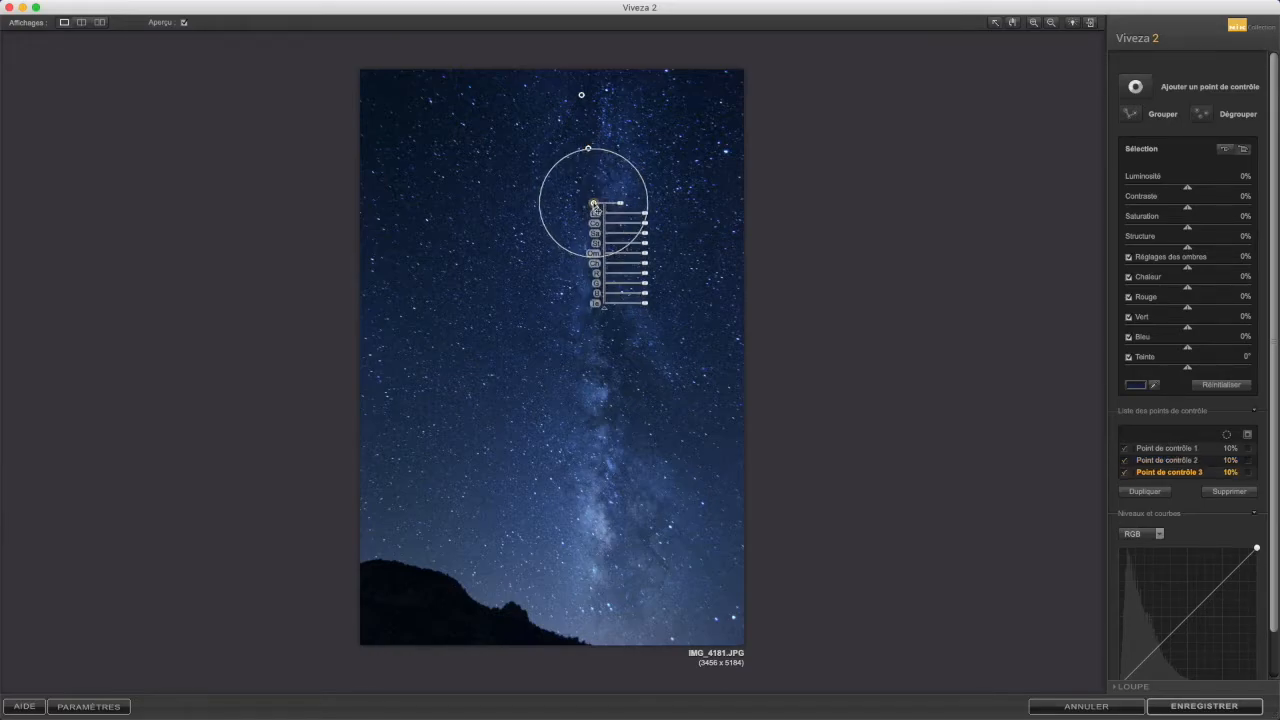
{"action": "left_click_drag", "start_coordinate": [594, 204], "coordinate": [593, 204]}
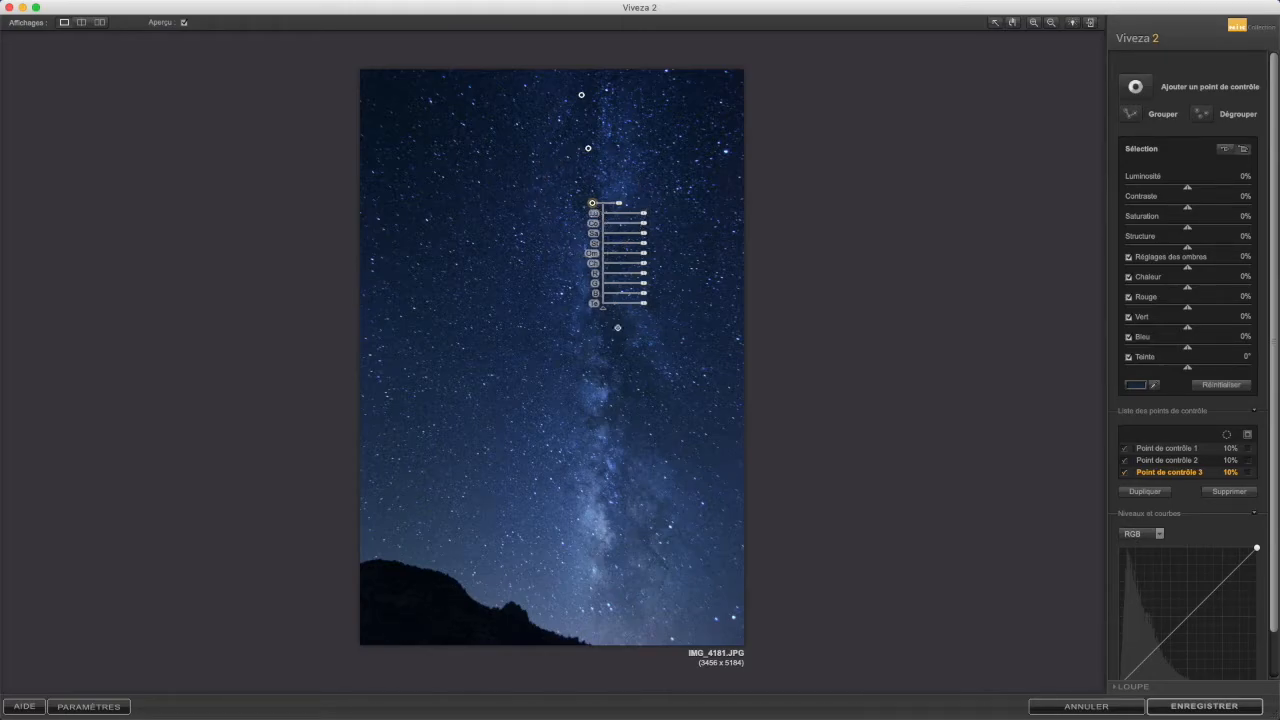
{"action": "left_click", "coordinate": [596, 257]}
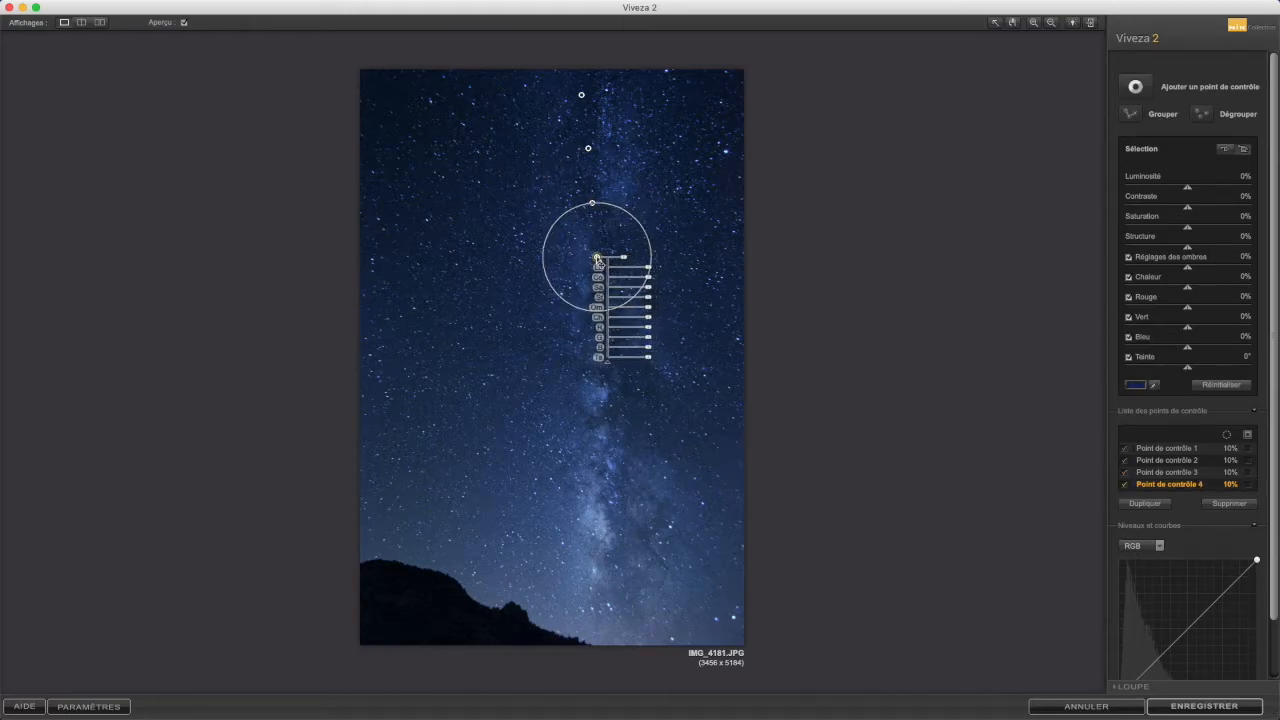
{"action": "left_click_drag", "start_coordinate": [596, 258], "coordinate": [593, 259]}
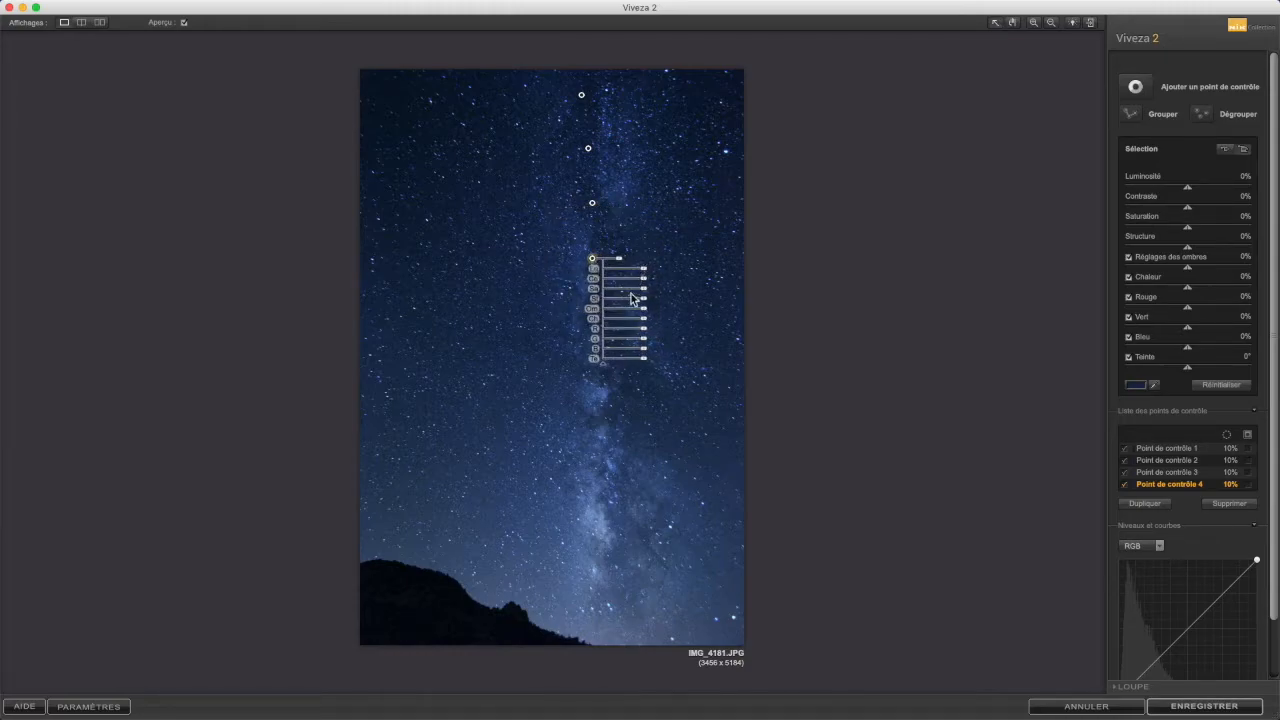
{"action": "left_click", "coordinate": [590, 312]}
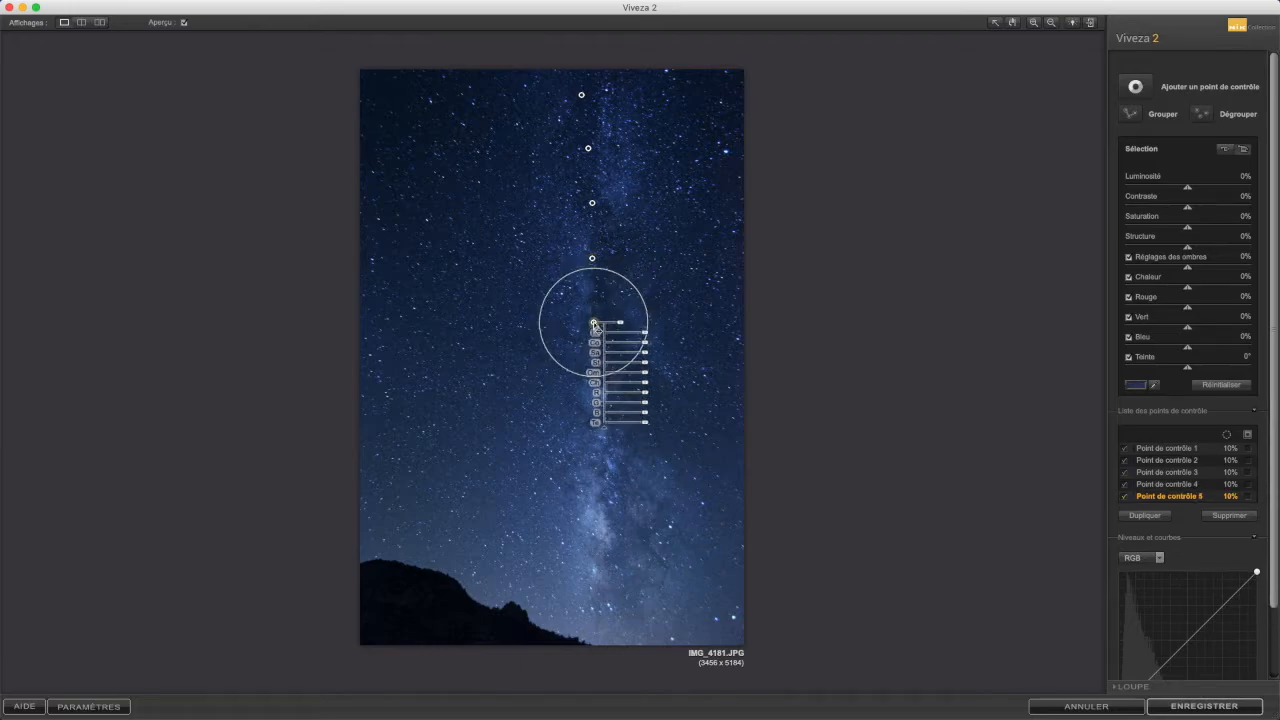
{"action": "left_click_drag", "start_coordinate": [590, 312], "coordinate": [588, 315]}
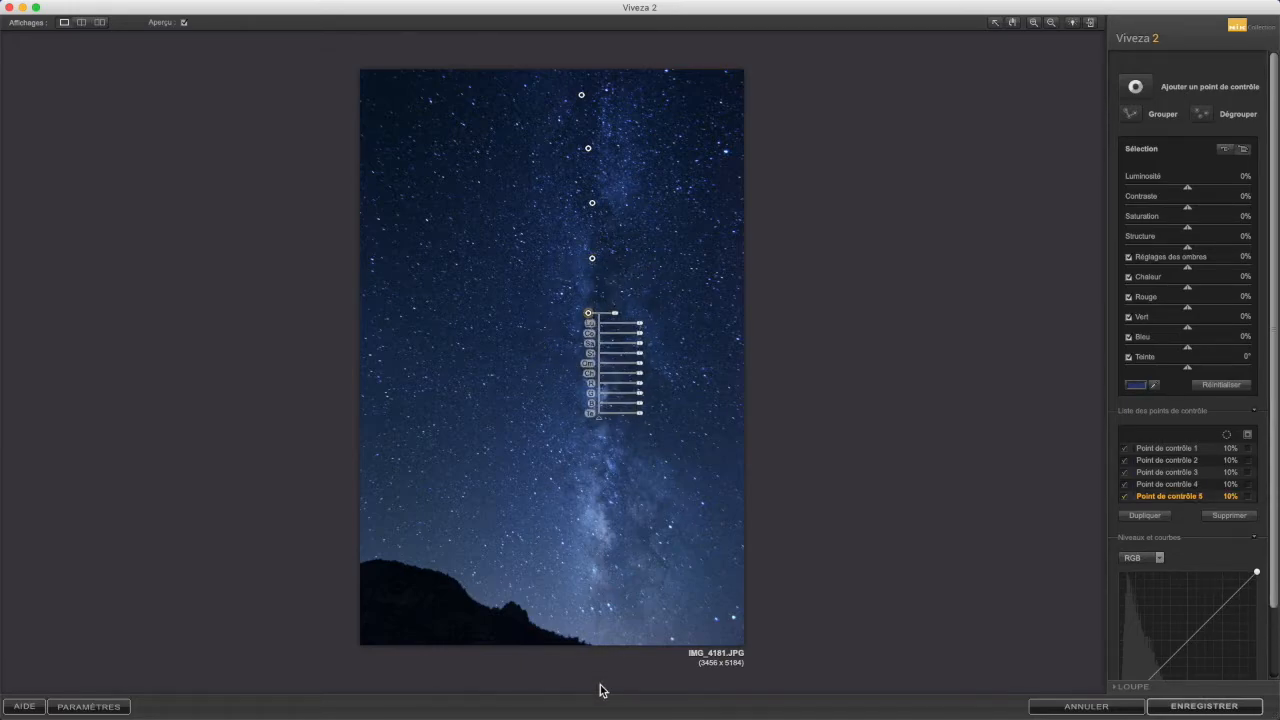
Step: Add five more control points continuing down the Milky Way's core toward the horizon
{"action": "left_click_drag", "start_coordinate": [590, 363], "coordinate": [597, 372]}
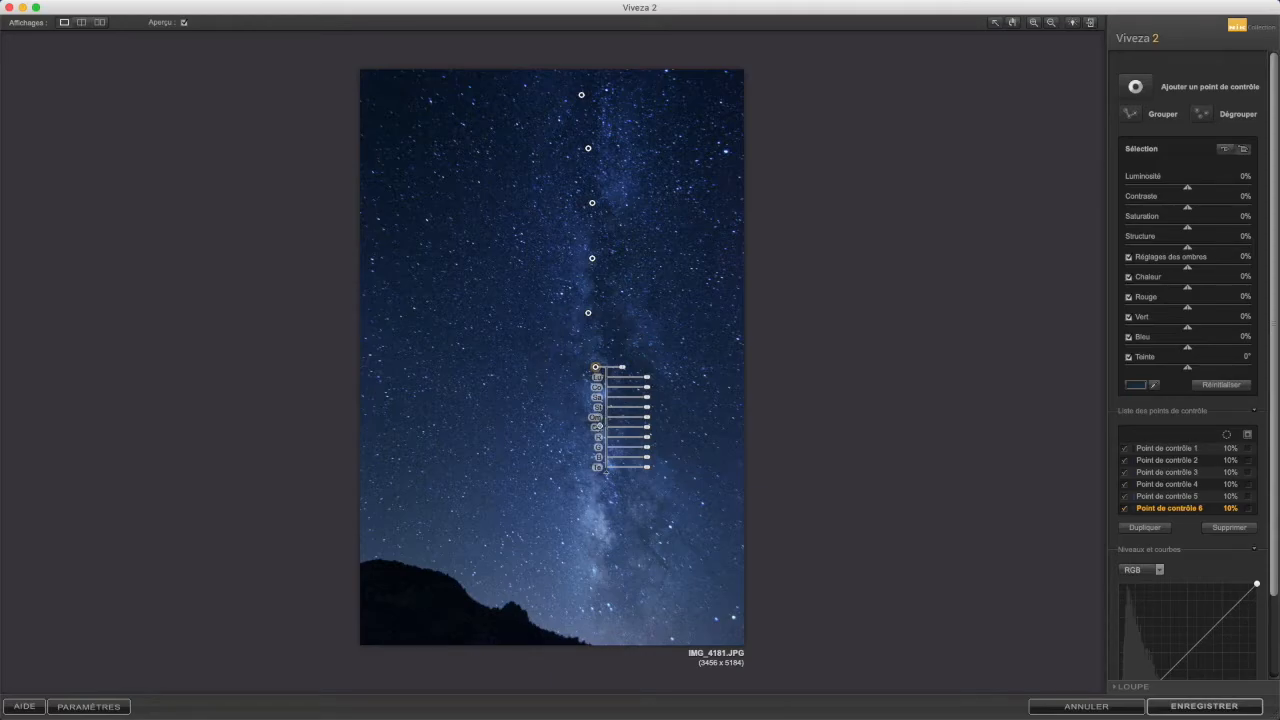
{"action": "left_click", "coordinate": [600, 428]}
{"action": "left_click_drag", "start_coordinate": [600, 428], "coordinate": [600, 422]}
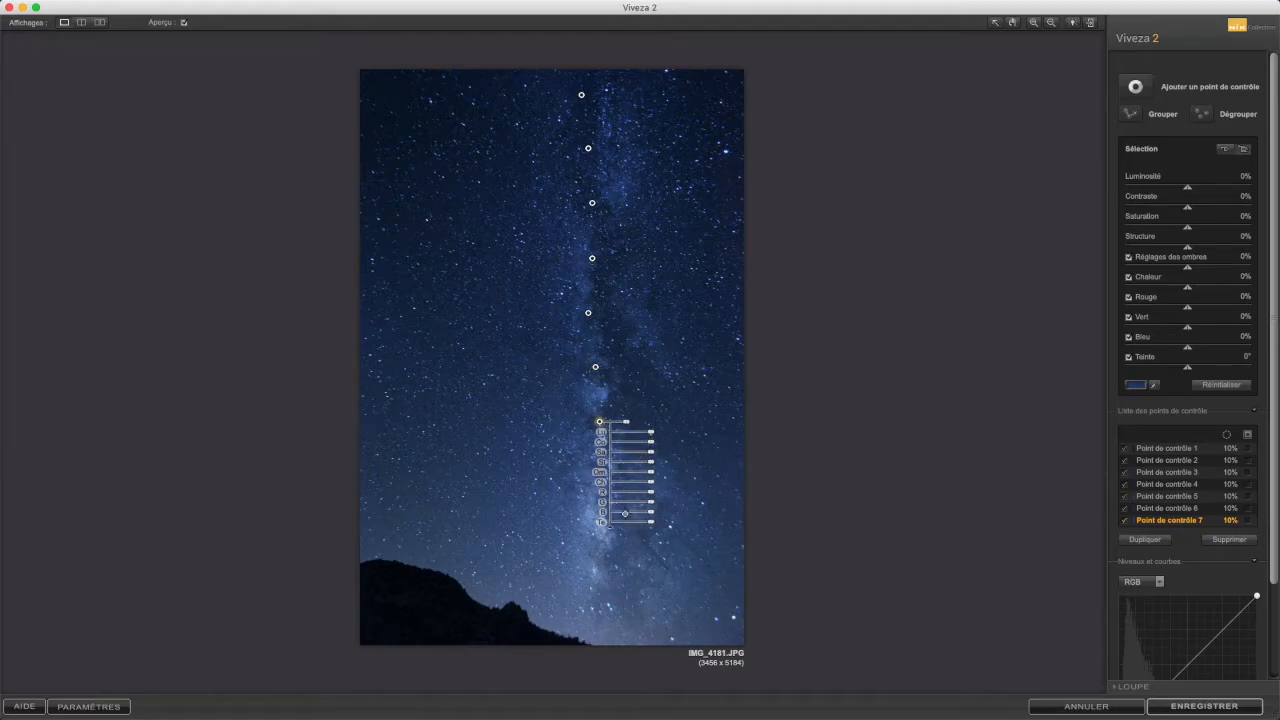
{"action": "left_click", "coordinate": [607, 481]}
{"action": "left_click_drag", "start_coordinate": [607, 481], "coordinate": [606, 481]}
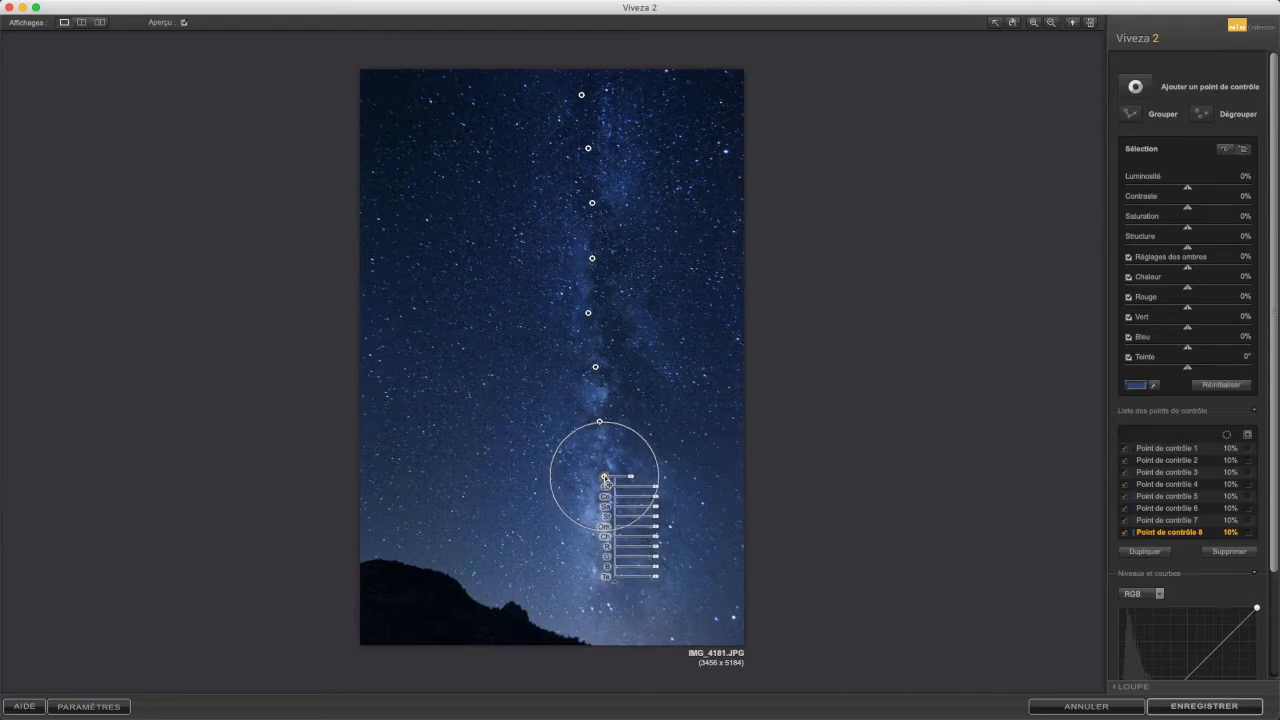
{"action": "left_click", "coordinate": [613, 531]}
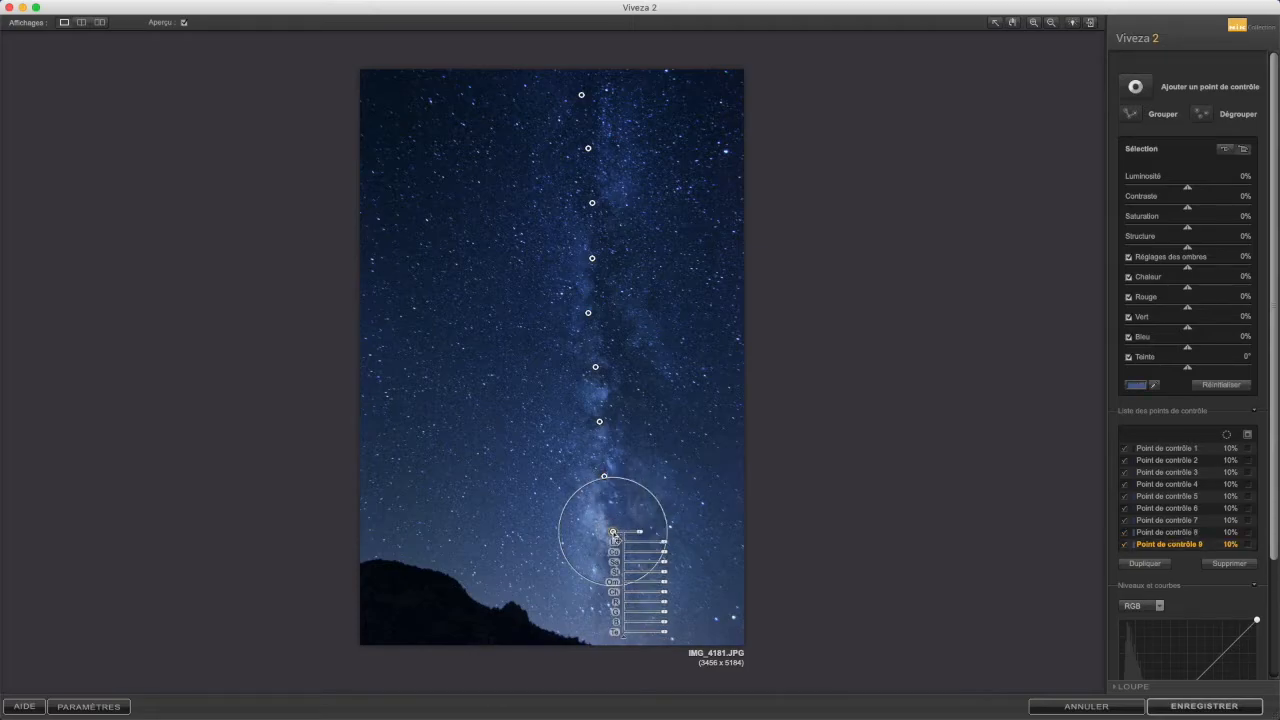
{"action": "left_click_drag", "start_coordinate": [616, 538], "coordinate": [616, 535]}
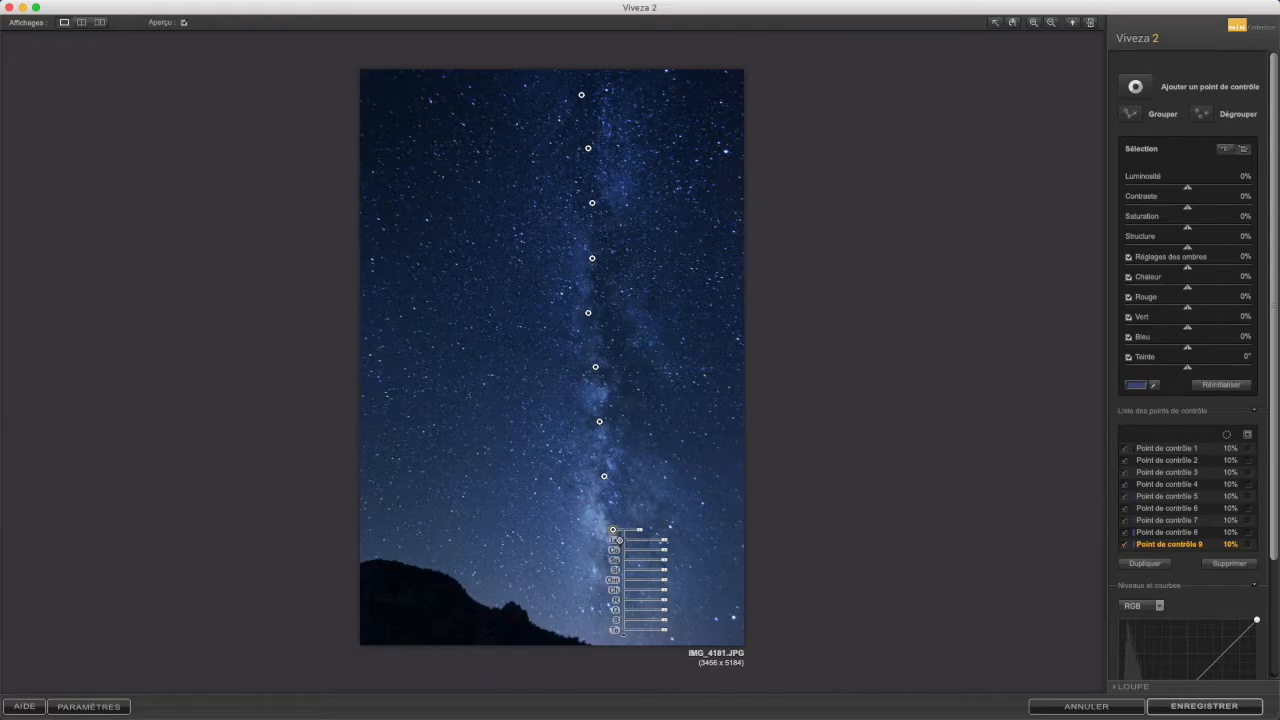
{"action": "left_click", "coordinate": [617, 584]}
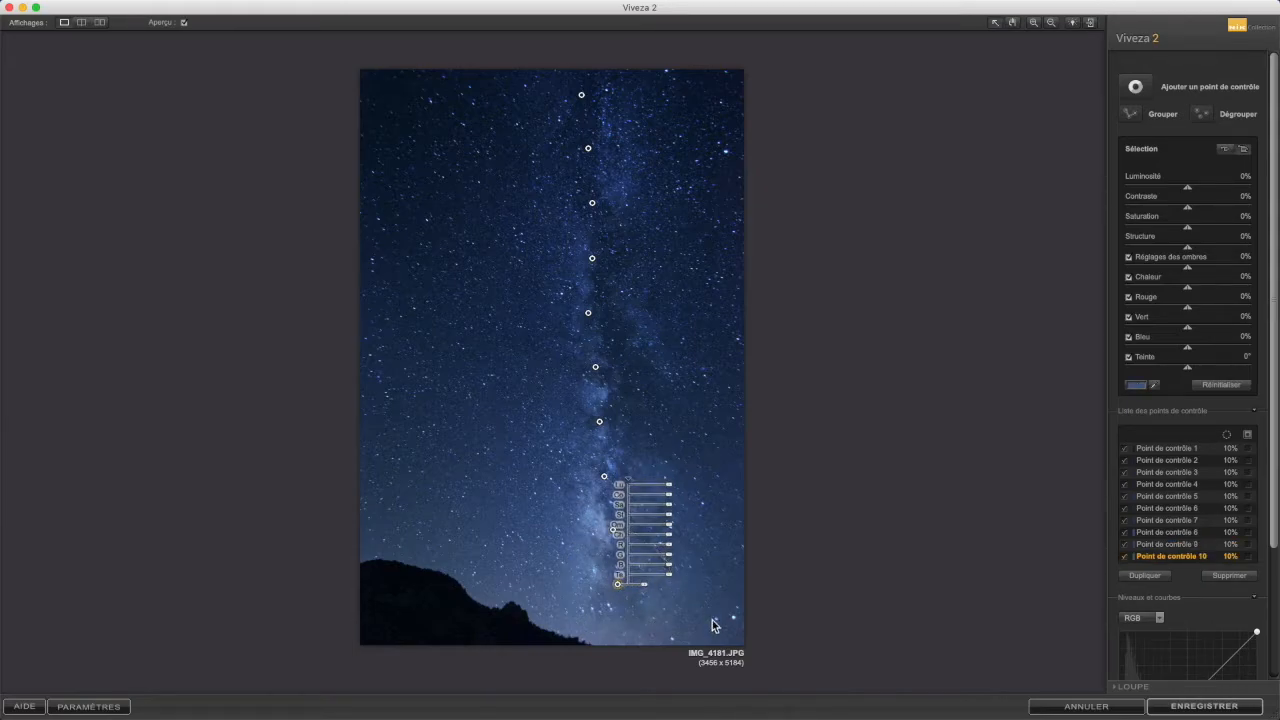
Step: Select all ten control points along the Milky Way and group them
{"action": "left_click", "coordinate": [673, 607]}
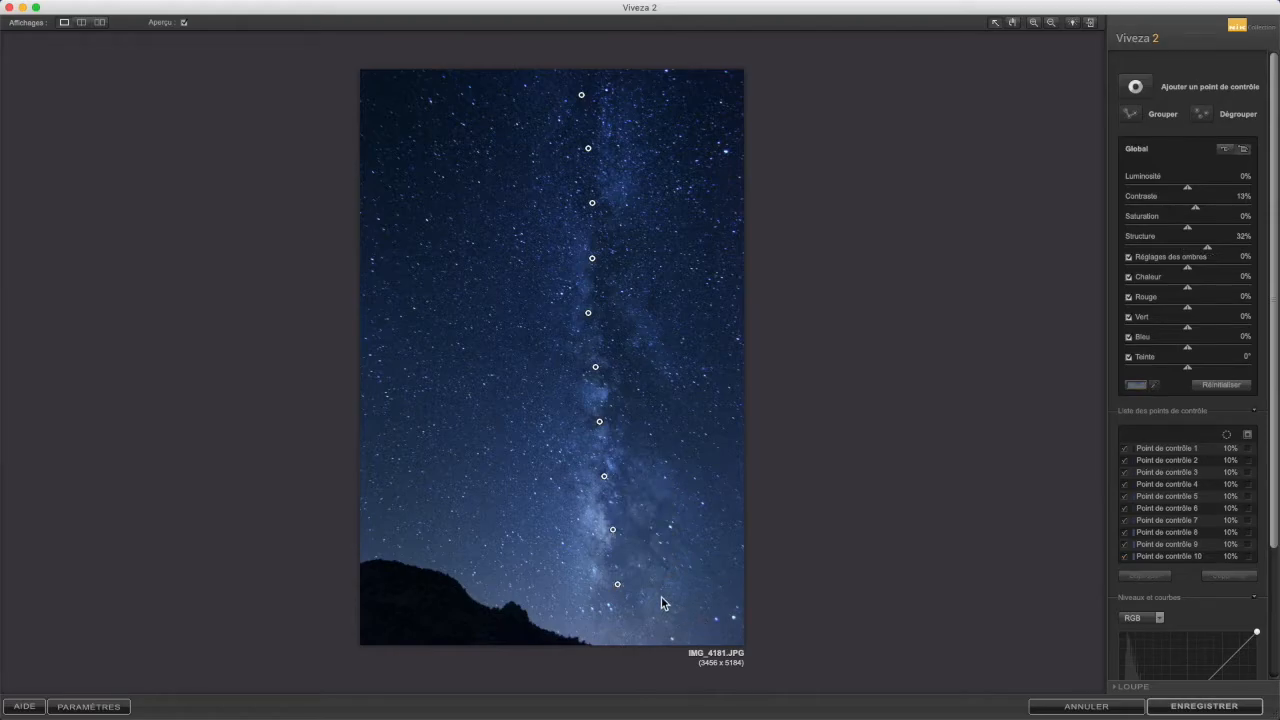
{"action": "left_click_drag", "start_coordinate": [667, 596], "coordinate": [512, 80]}
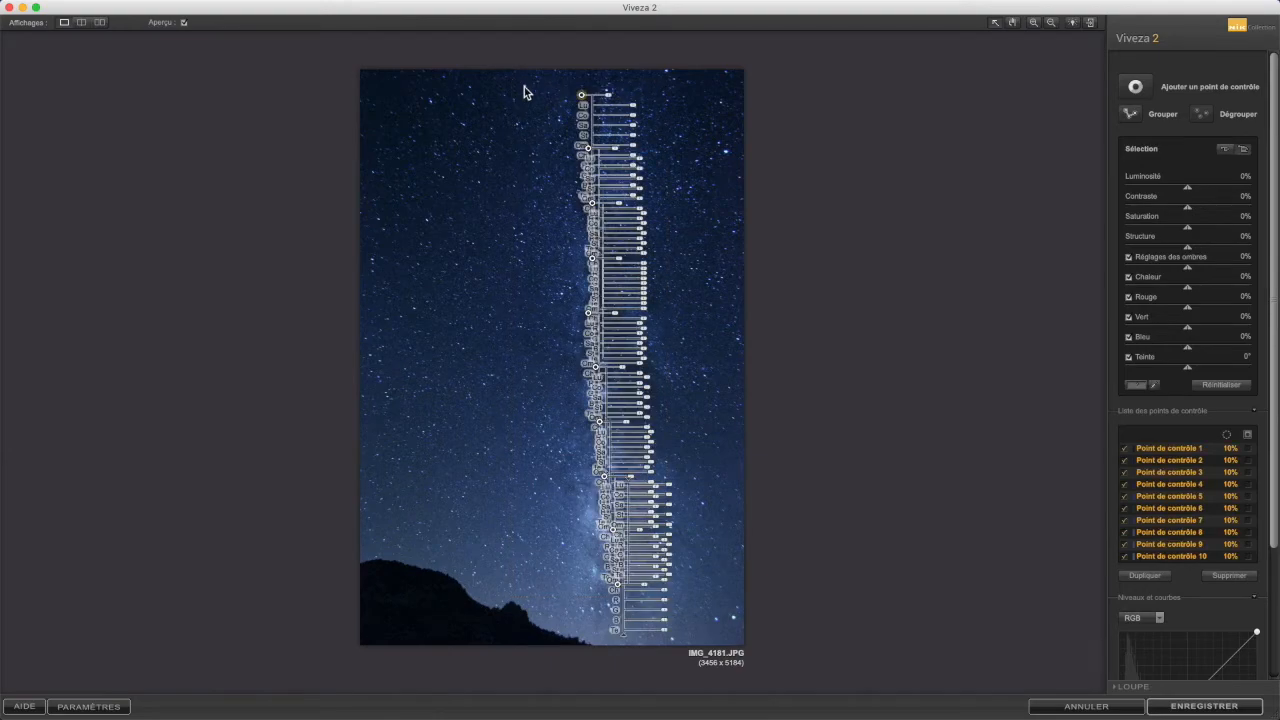
{"action": "left_click", "coordinate": [1134, 113]}
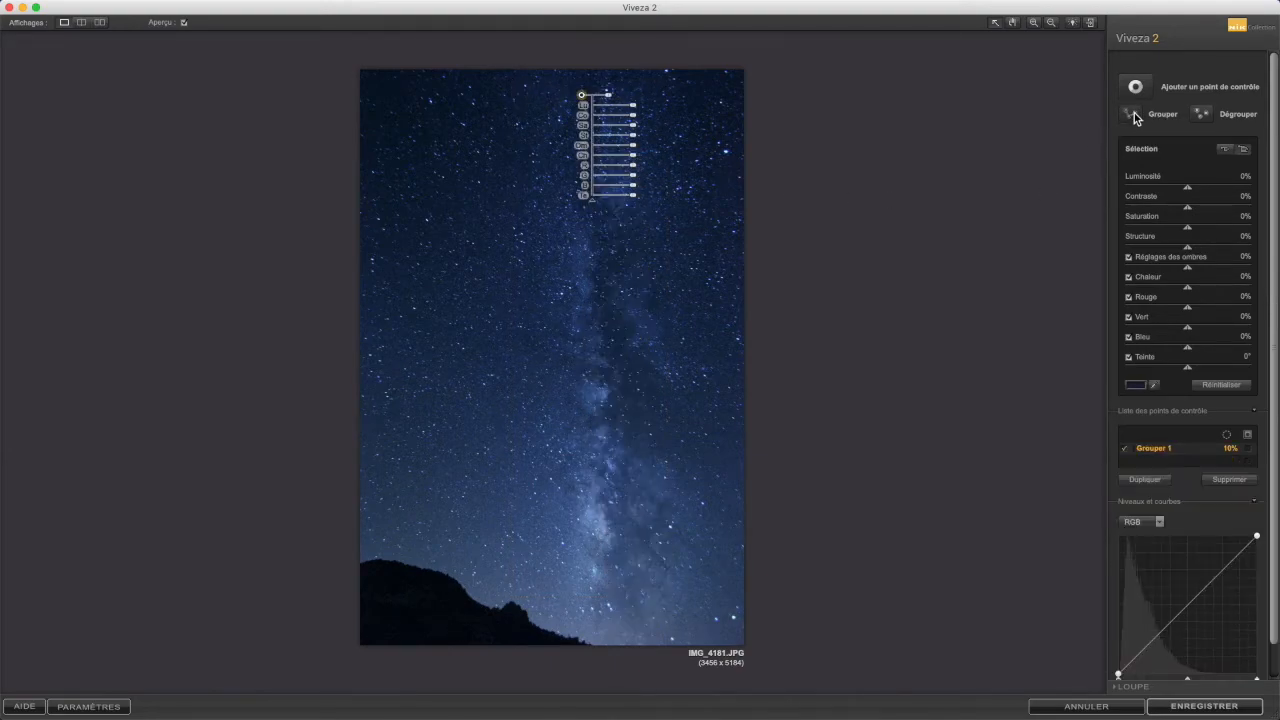
Step: Set the control point group's luminosity to 12%, contrast to 59% and structure to 56%
{"action": "left_click", "coordinate": [1180, 455]}
{"action": "left_click", "coordinate": [616, 101]}
{"action": "left_click_drag", "start_coordinate": [616, 101], "coordinate": [609, 101]}
{"action": "left_click_drag", "start_coordinate": [609, 100], "coordinate": [613, 102]}
{"action": "left_click_drag", "start_coordinate": [1191, 195], "coordinate": [1197, 195]}
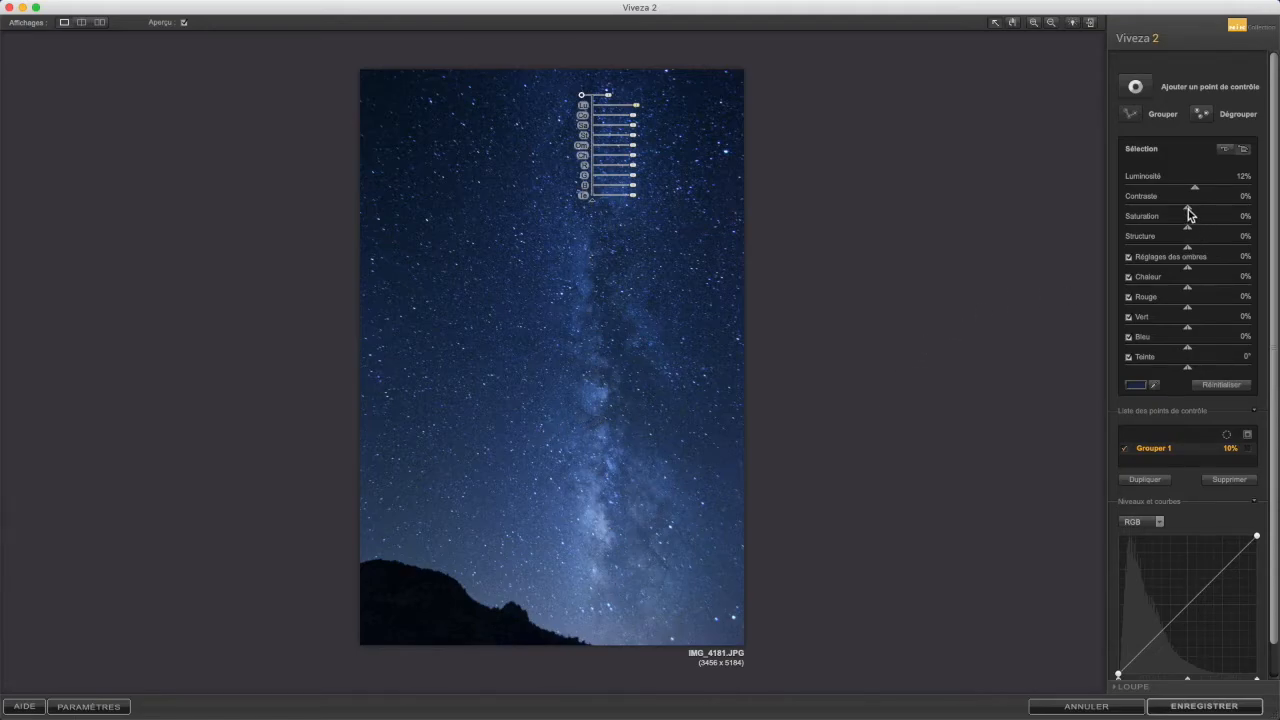
{"action": "left_click_drag", "start_coordinate": [1190, 208], "coordinate": [1222, 216]}
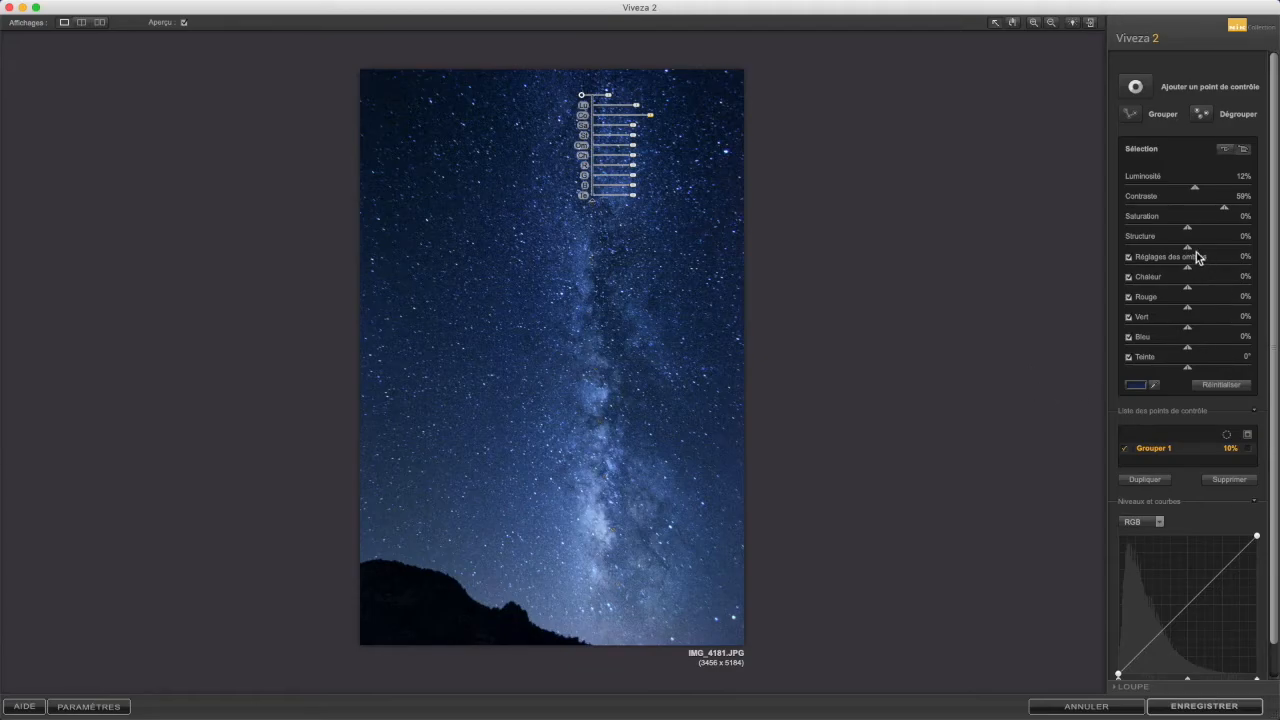
{"action": "left_click_drag", "start_coordinate": [1190, 251], "coordinate": [1226, 255]}
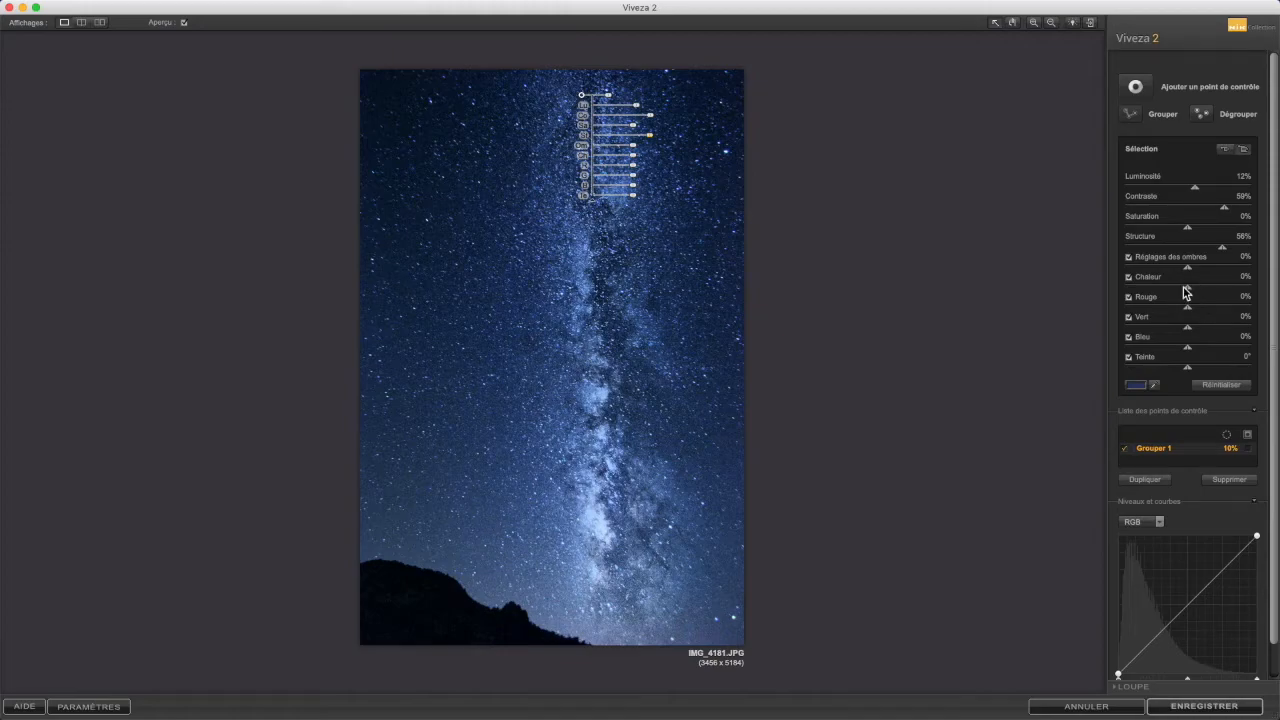
Step: Set the group's warmth to 100%, red to 18%, green to 12% and hue to 16°
{"action": "left_click_drag", "start_coordinate": [1188, 288], "coordinate": [1277, 290]}
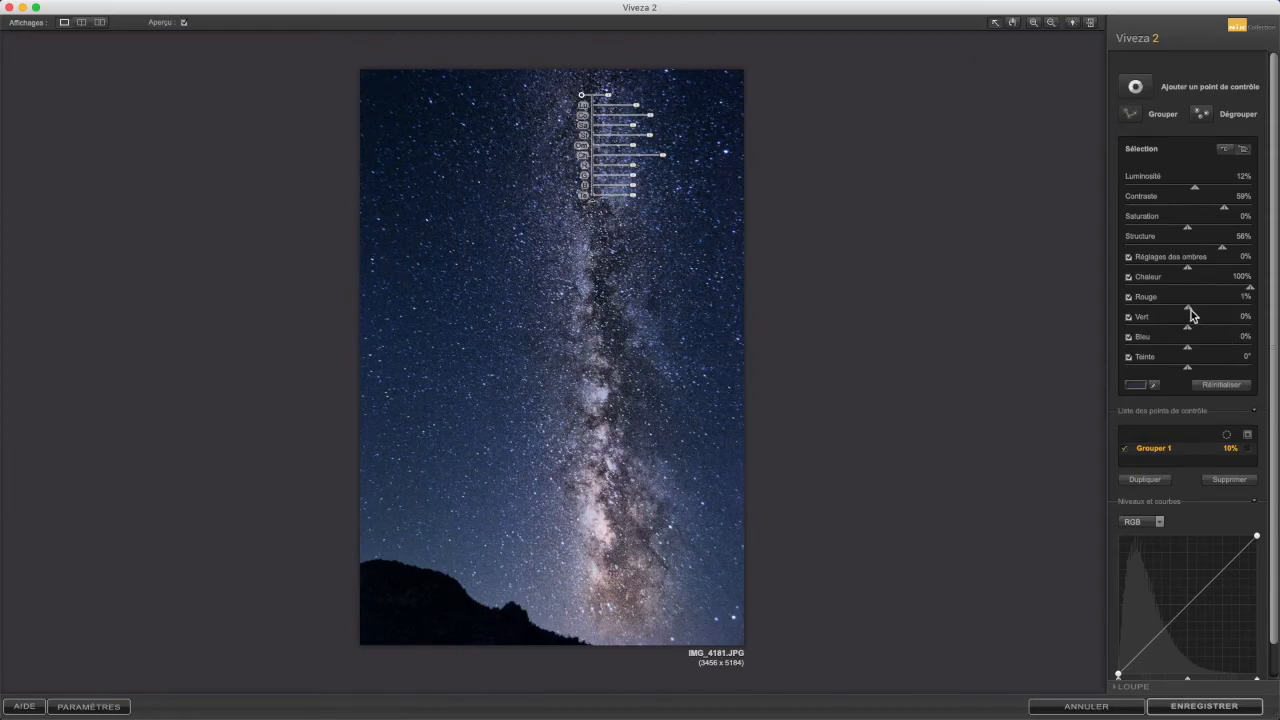
{"action": "left_click_drag", "start_coordinate": [1193, 310], "coordinate": [1200, 309]}
{"action": "mouse_move", "coordinate": [1193, 330]}
{"action": "left_mouse_down"}
{"action": "mouse_move", "coordinate": [1210, 330]}
{"action": "mouse_move", "coordinate": [1200, 333]}
{"action": "left_mouse_up"}
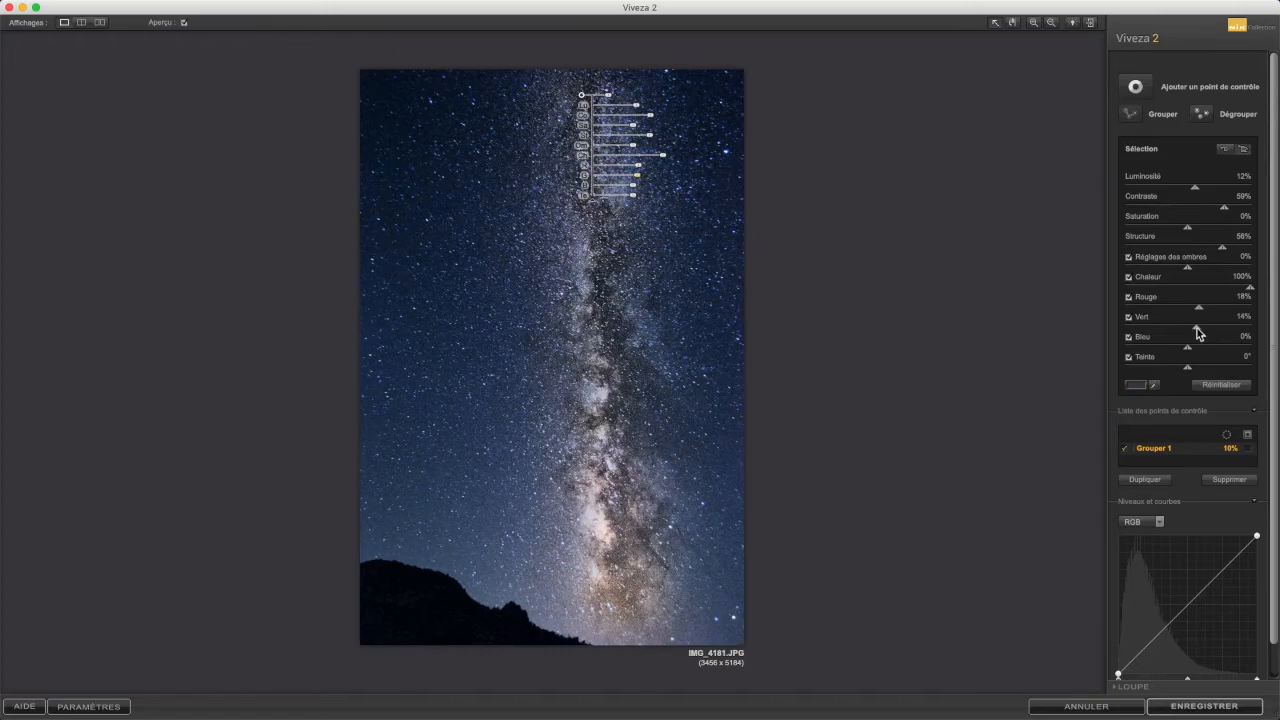
{"action": "left_click_drag", "start_coordinate": [1195, 328], "coordinate": [1196, 328]}
{"action": "left_click_drag", "start_coordinate": [1189, 369], "coordinate": [1192, 375]}
{"action": "left_click", "coordinate": [1051, 171]}
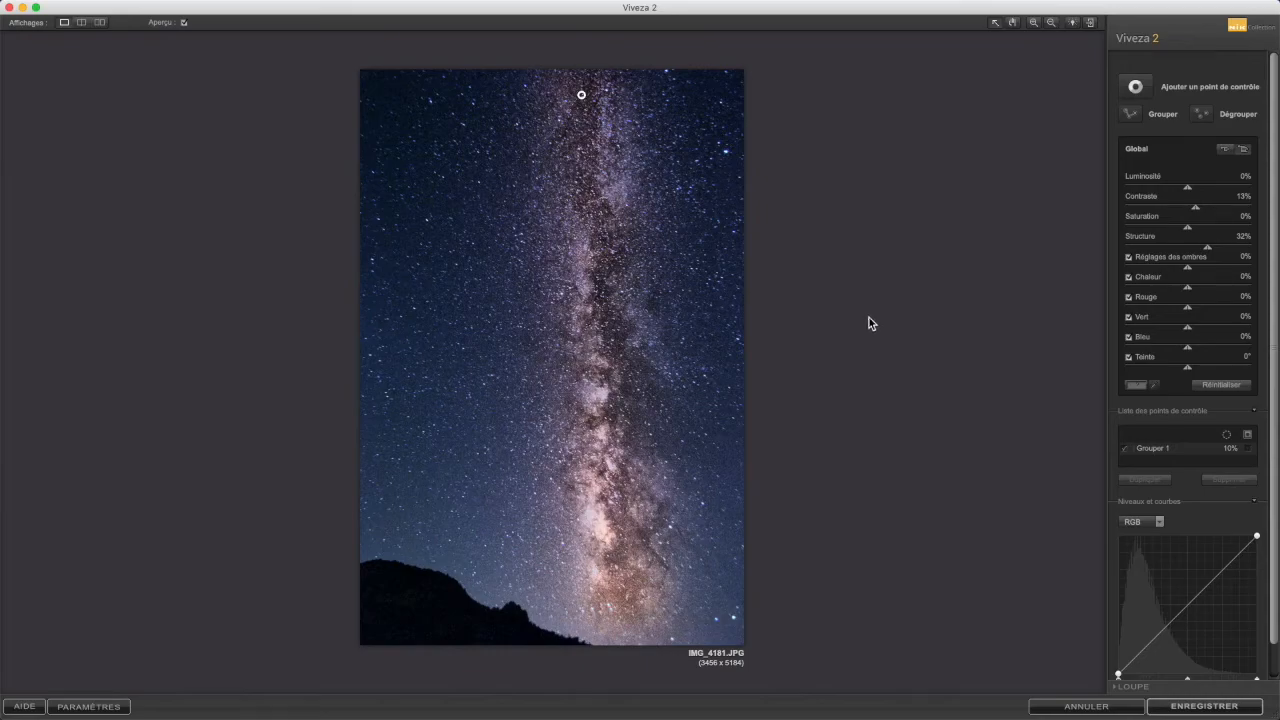
Step: Compare the original and edited photo in split and side-by-side previews, then close Viveza 2
{"action": "left_click", "coordinate": [82, 23]}
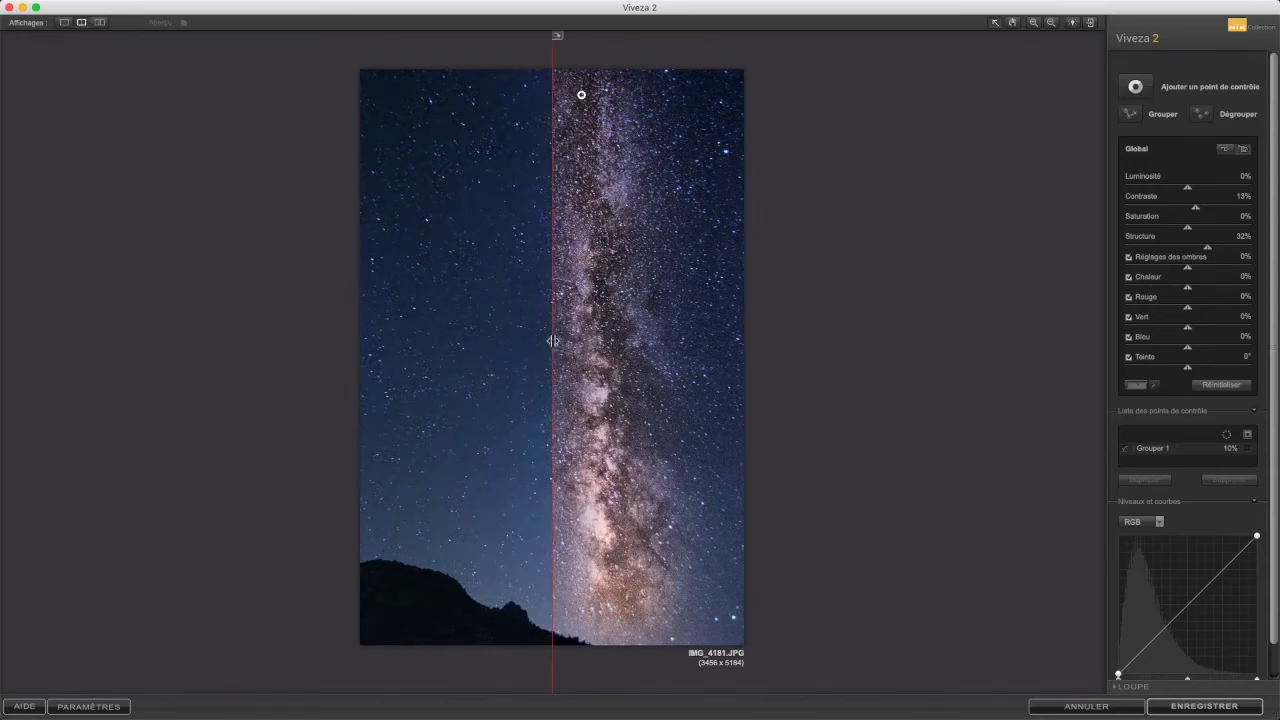
{"action": "left_click_drag", "start_coordinate": [553, 342], "coordinate": [574, 312]}
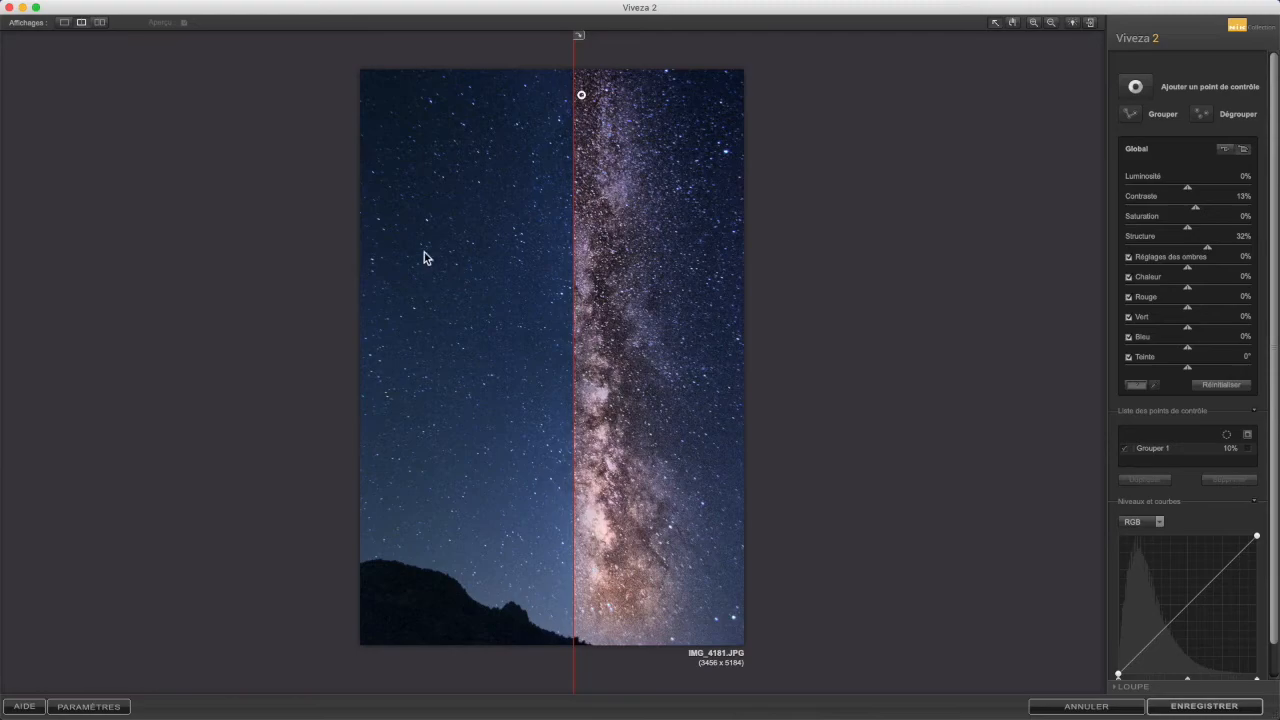
{"action": "left_click", "coordinate": [100, 22]}
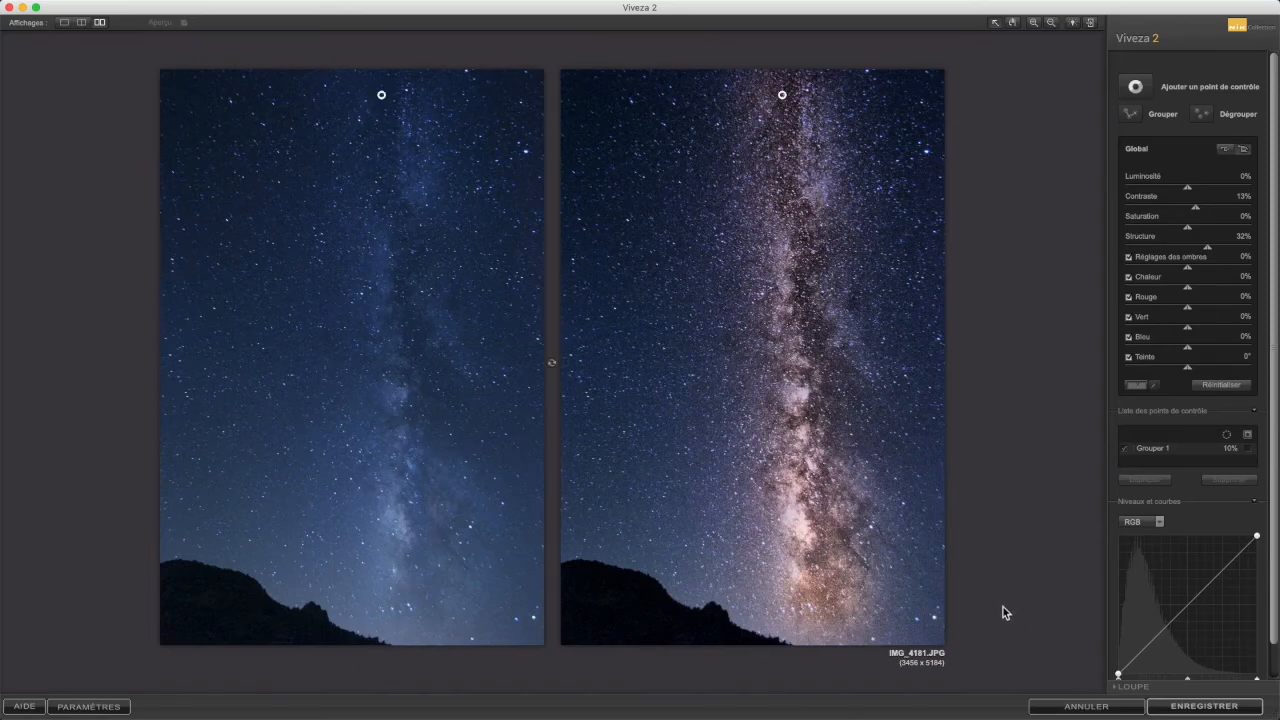
{"action": "left_click", "coordinate": [1080, 706]}
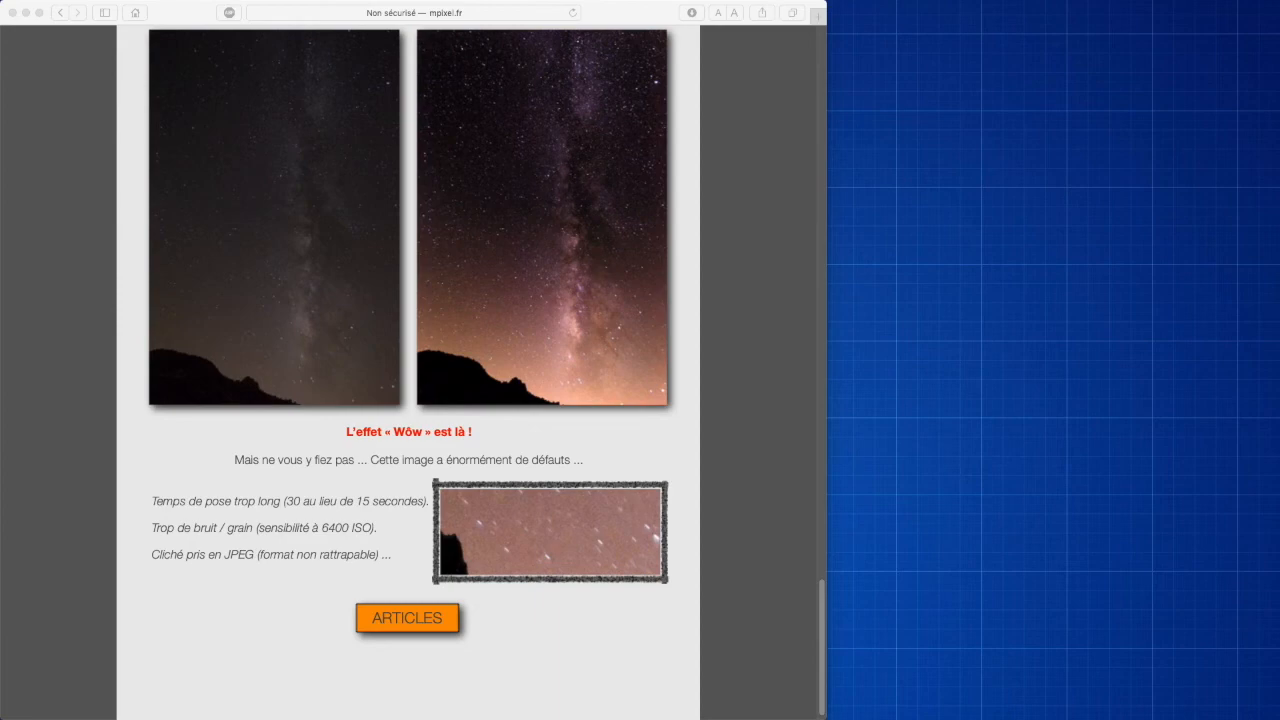
Step: Compare the original and edited versions of IMG_4181 in Quick Look previews next to the tutorial page
{"action": "key", "text": "space"}
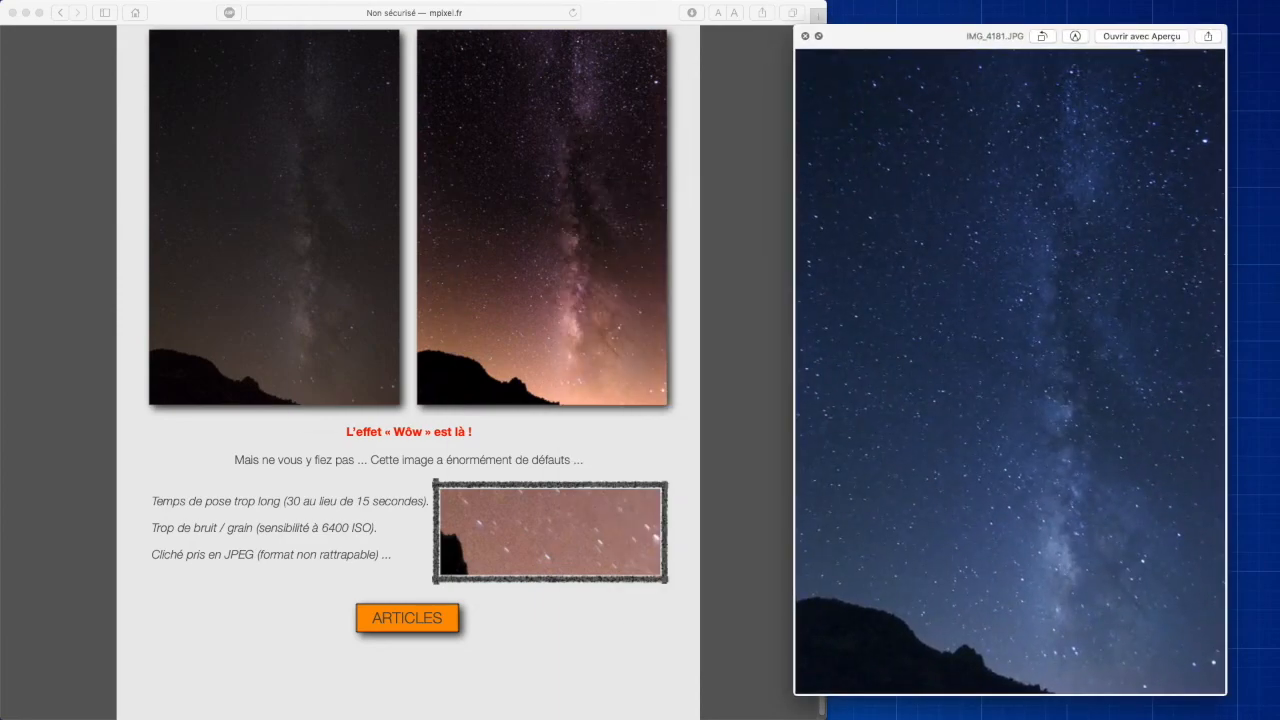
{"action": "key", "text": "space"}
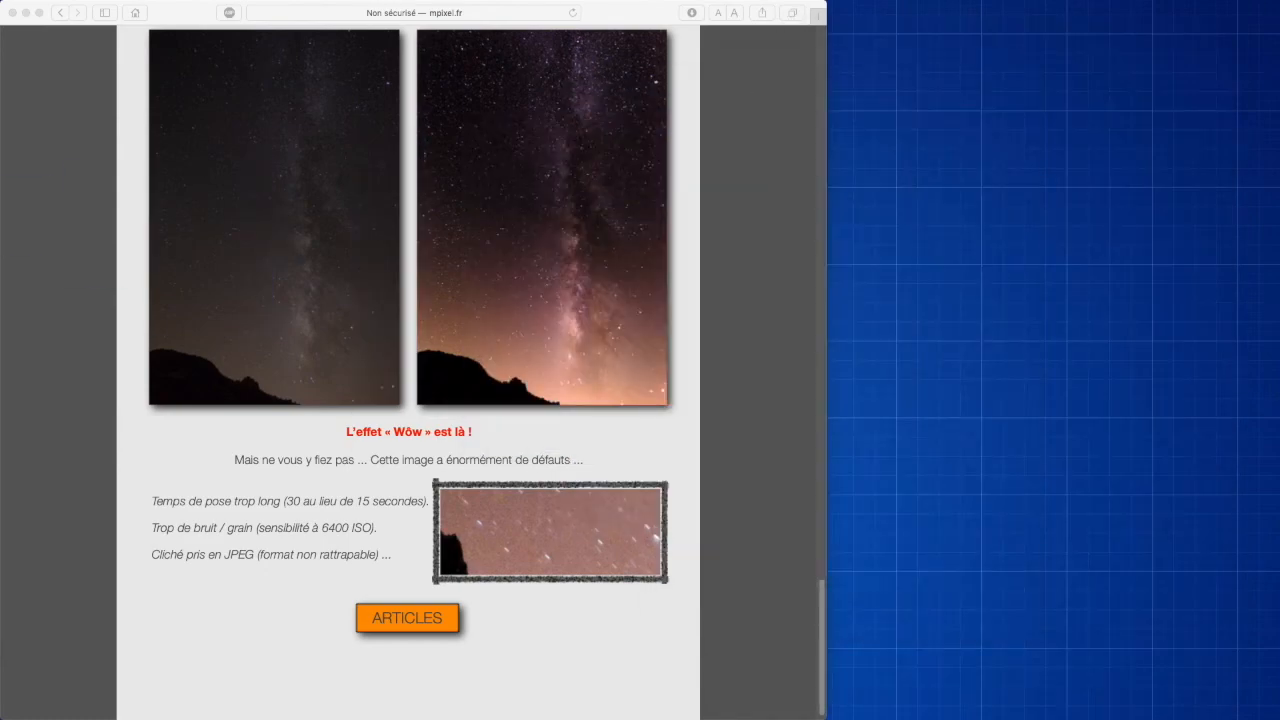
{"action": "key", "text": "space"}
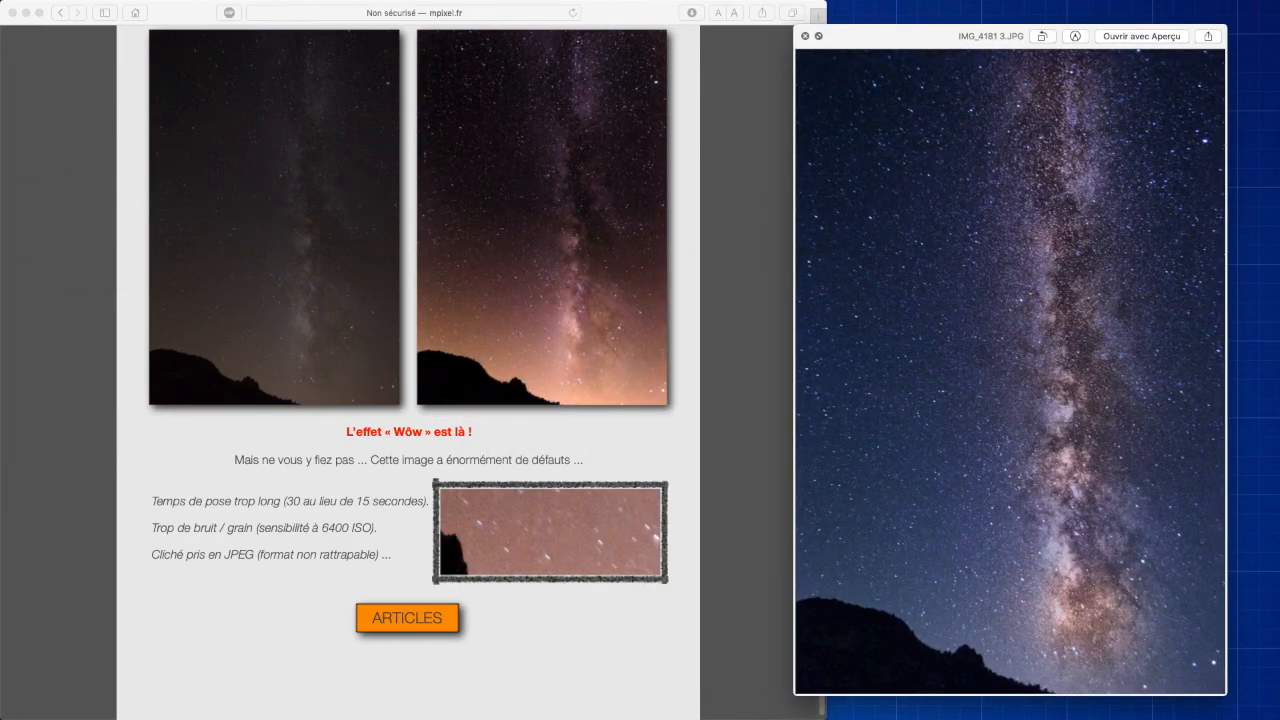
{"action": "key", "text": "space"}
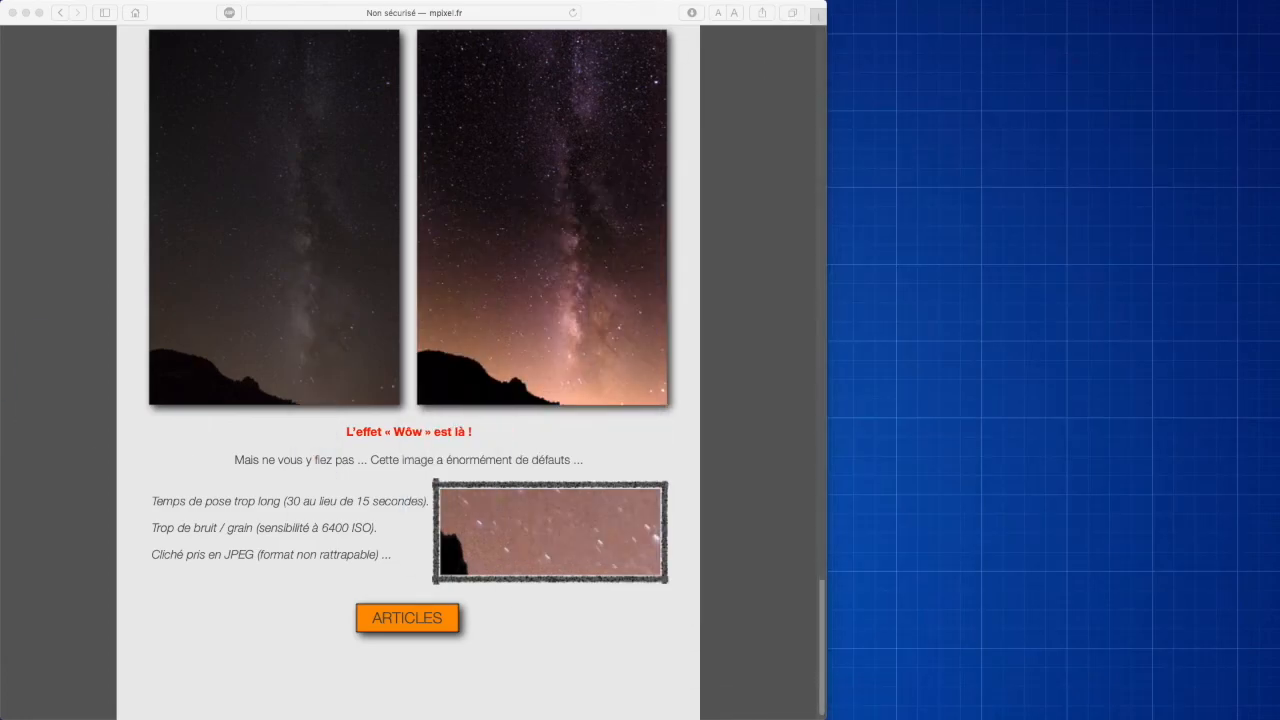
{"action": "key", "text": "space"}
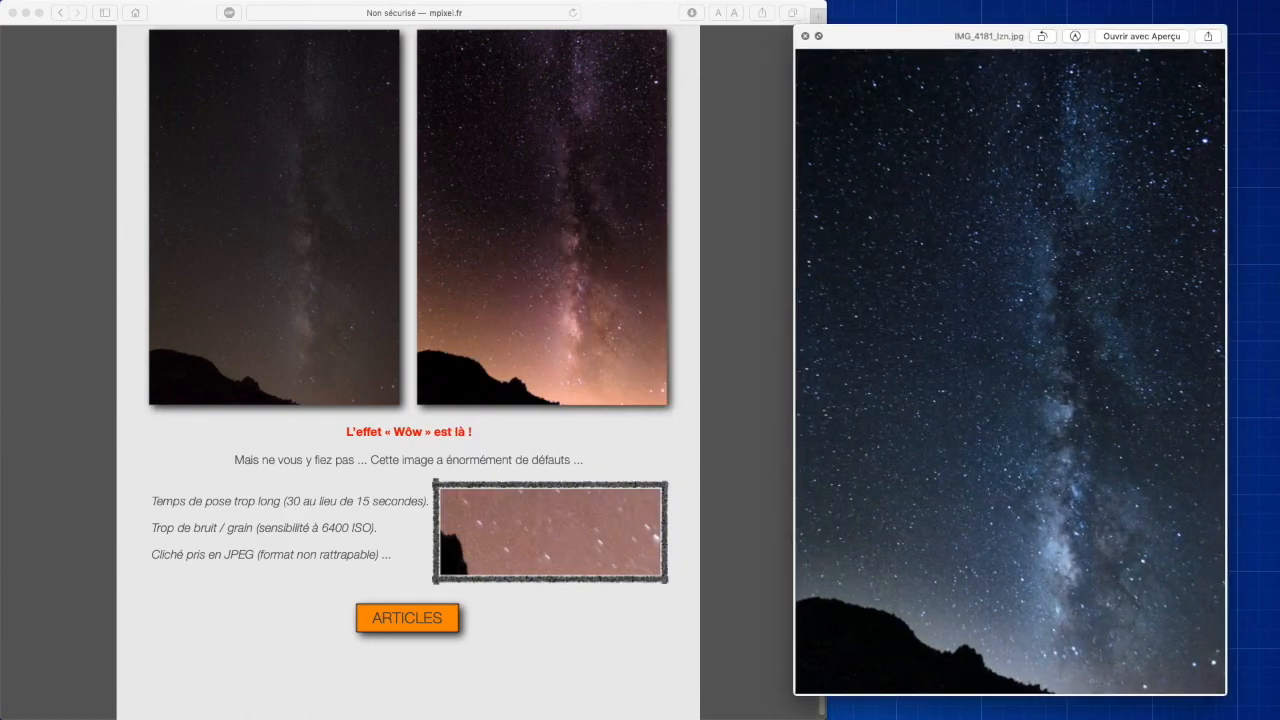
{"action": "key", "text": "Up"}
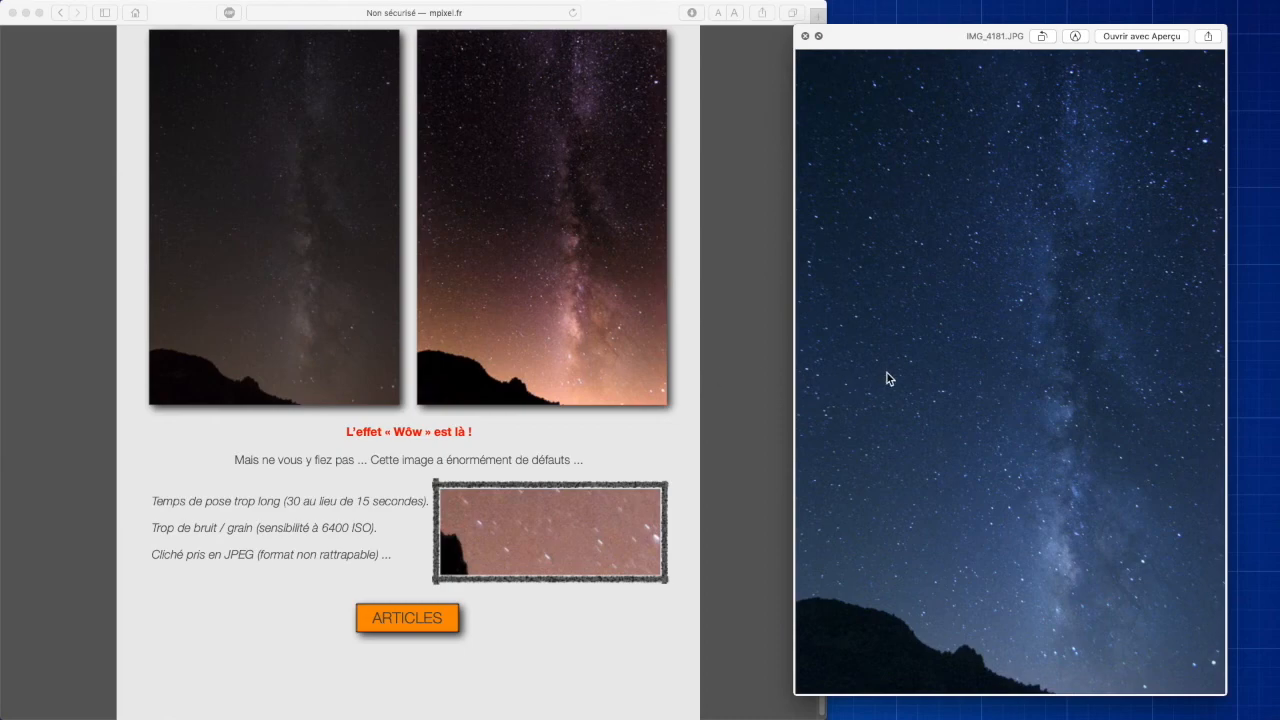
{"action": "key", "text": "Right"}
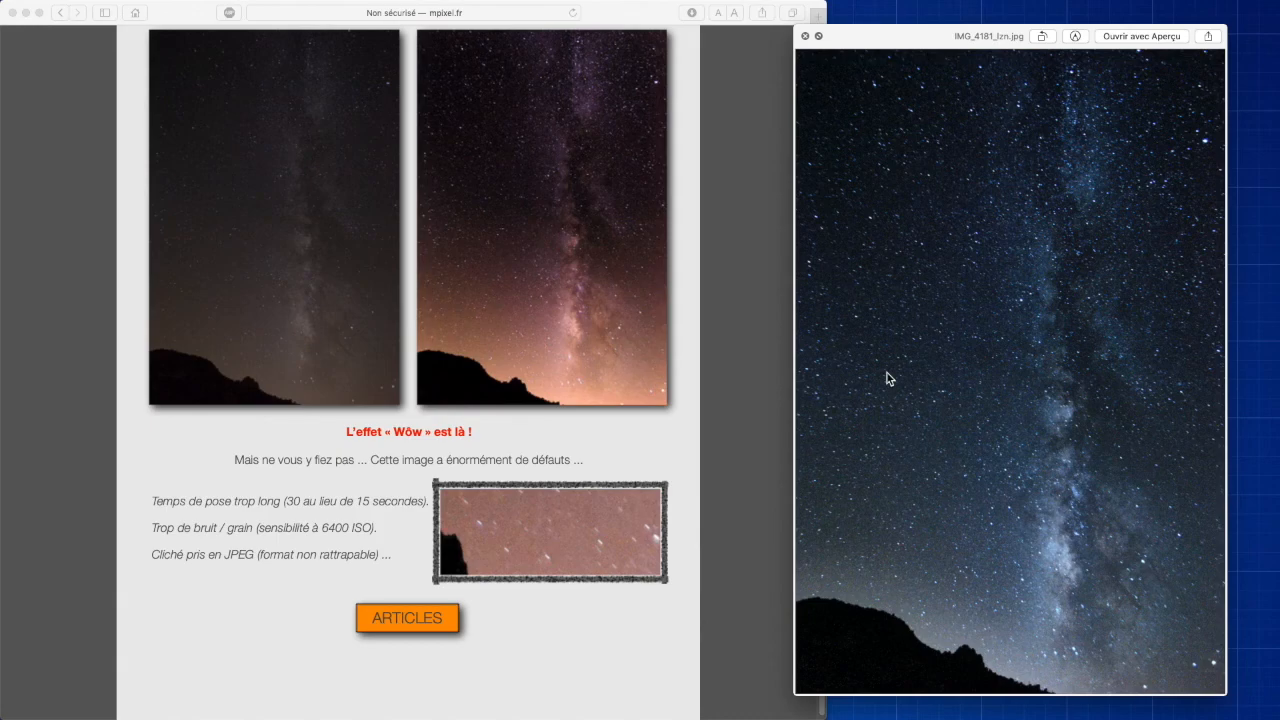
{"action": "key", "text": "Down"}
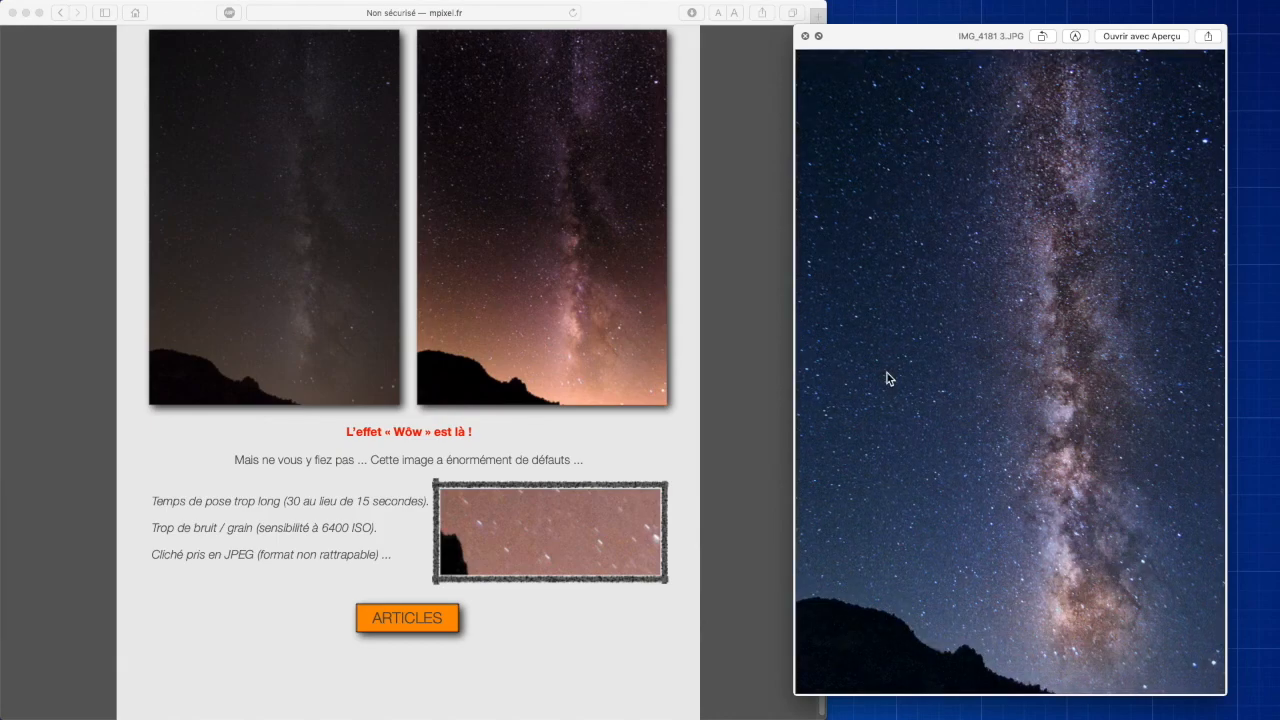